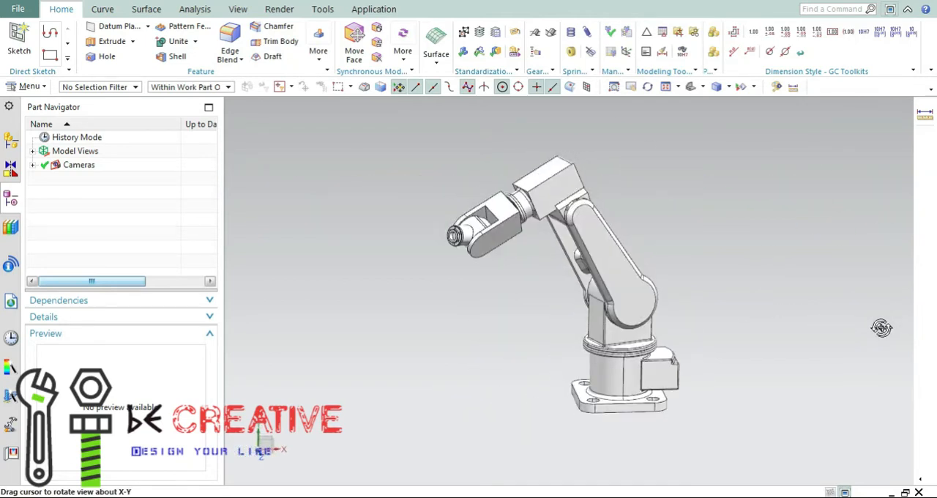
{"action": "middle_click_drag", "start_coordinate": [725, 315], "coordinate": [705, 310]}
{"action": "middle_click_drag", "start_coordinate": [487, 332], "coordinate": [514, 333]}
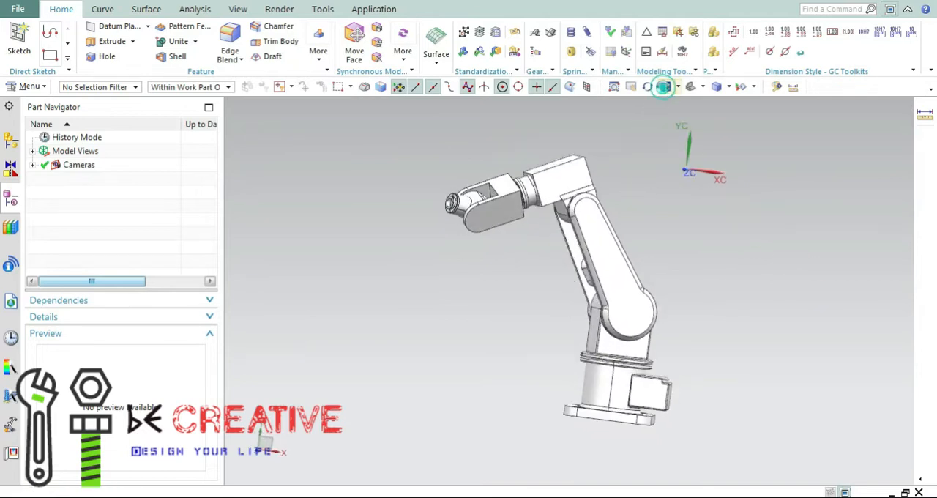
{"action": "left_click", "coordinate": [664, 86]}
{"action": "mouse_move", "coordinate": [816, 338]}
{"action": "middle_mouse_down"}
{"action": "mouse_move", "coordinate": [800, 318]}
{"action": "mouse_move", "coordinate": [818, 330]}
{"action": "mouse_move", "coordinate": [806, 339]}
{"action": "middle_mouse_up"}
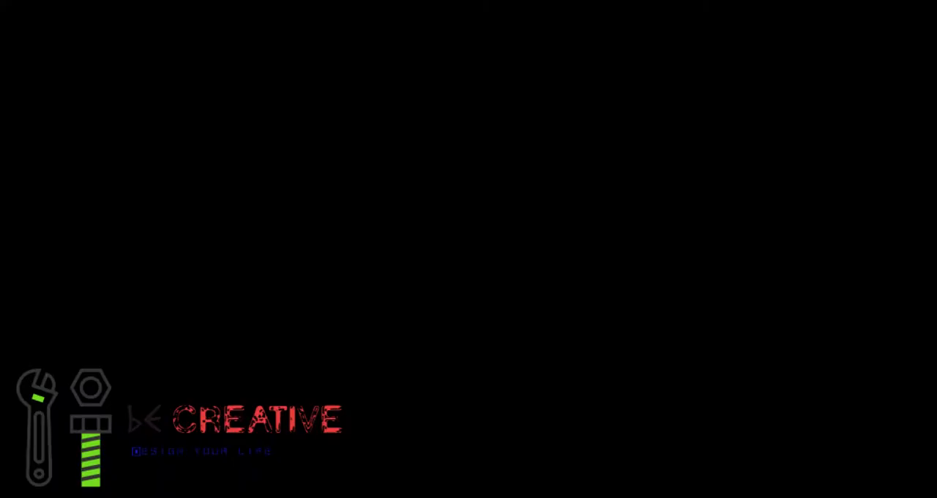
{"action": "mouse_move", "coordinate": [793, 318]}
{"action": "middle_mouse_down"}
{"action": "mouse_move", "coordinate": [820, 330]}
{"action": "mouse_move", "coordinate": [795, 308]}
{"action": "mouse_move", "coordinate": [813, 323]}
{"action": "mouse_move", "coordinate": [806, 327]}
{"action": "middle_mouse_up"}
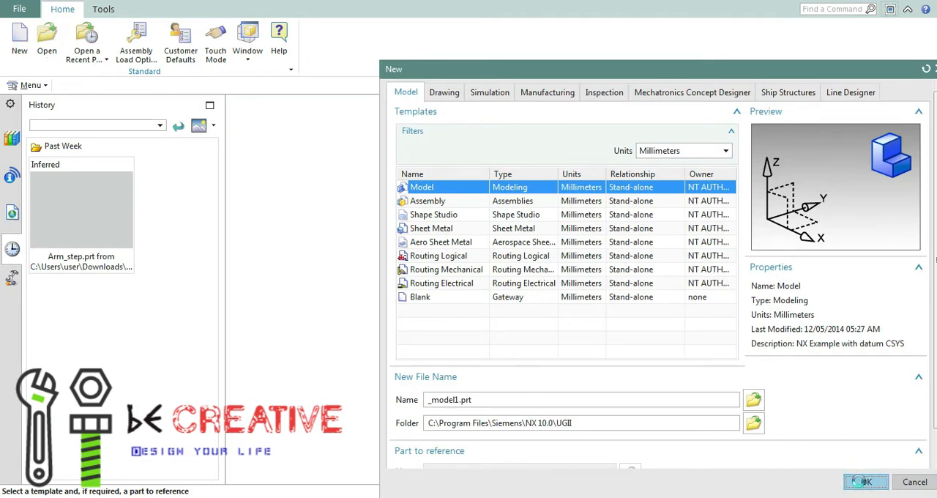
Create the millimetre Model part _model1.prt and start an Extrude section sketch on the XZ plane
{"action": "left_click", "coordinate": [861, 481]}
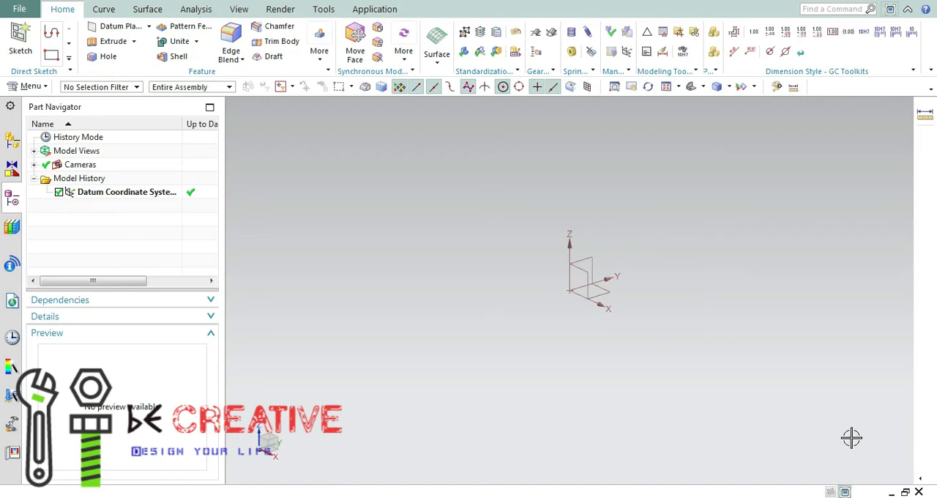
{"action": "left_click", "coordinate": [106, 41]}
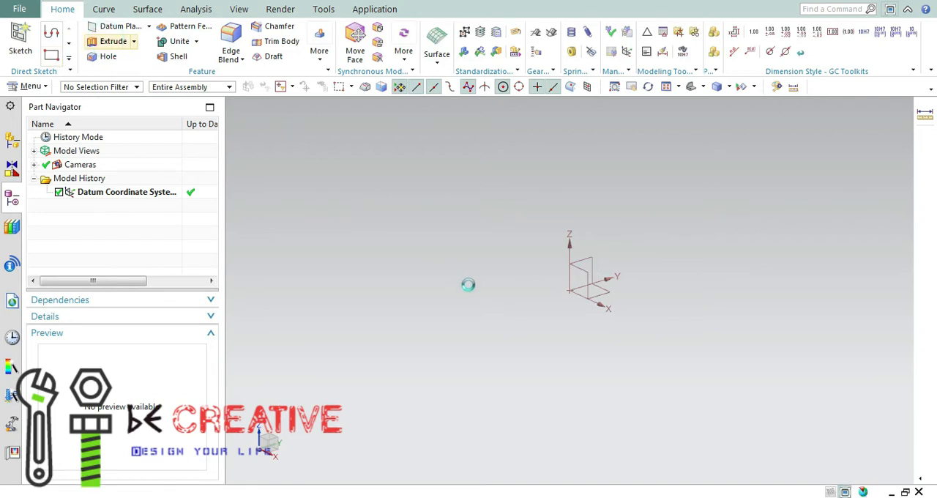
{"action": "left_click", "coordinate": [556, 247]}
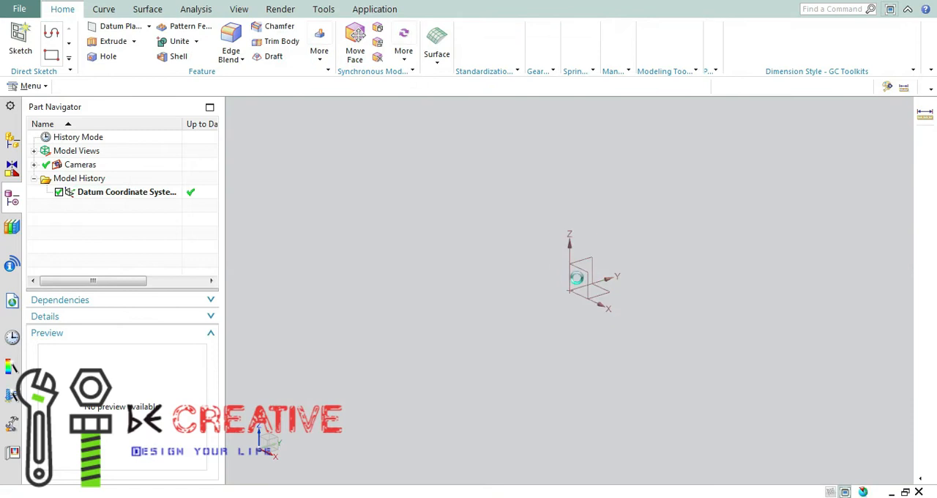
{"action": "left_click", "coordinate": [594, 274]}
{"action": "left_click", "coordinate": [248, 290]}
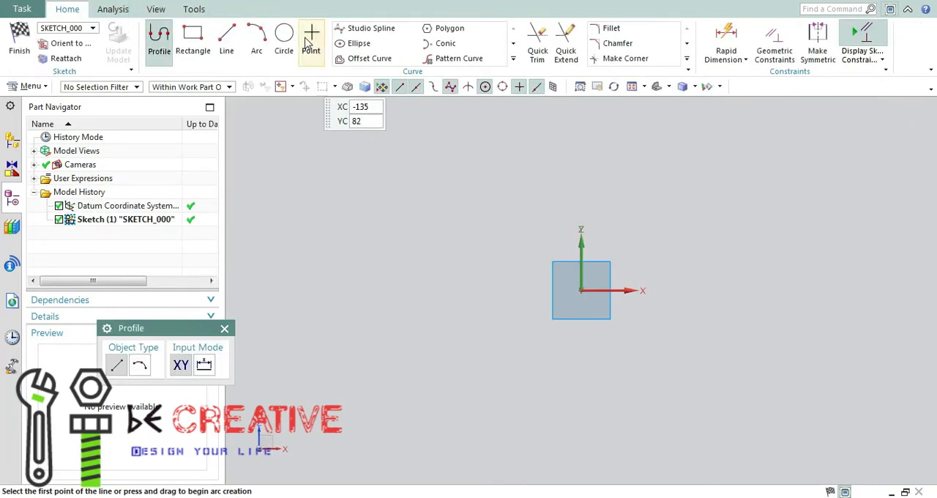
Draw a circle about 90 mm in diameter centred on the sketch origin
{"action": "left_click", "coordinate": [286, 38]}
{"action": "left_click", "coordinate": [579, 291]}
{"action": "left_click", "coordinate": [585, 258]}
{"action": "left_click", "coordinate": [502, 243]}
Draw a second circle about 230 mm in diameter, centred about 325 mm from the origin in the positive X direction
{"action": "scroll", "coordinate": [694, 190], "scroll_direction": "up", "scroll_amount": 4}
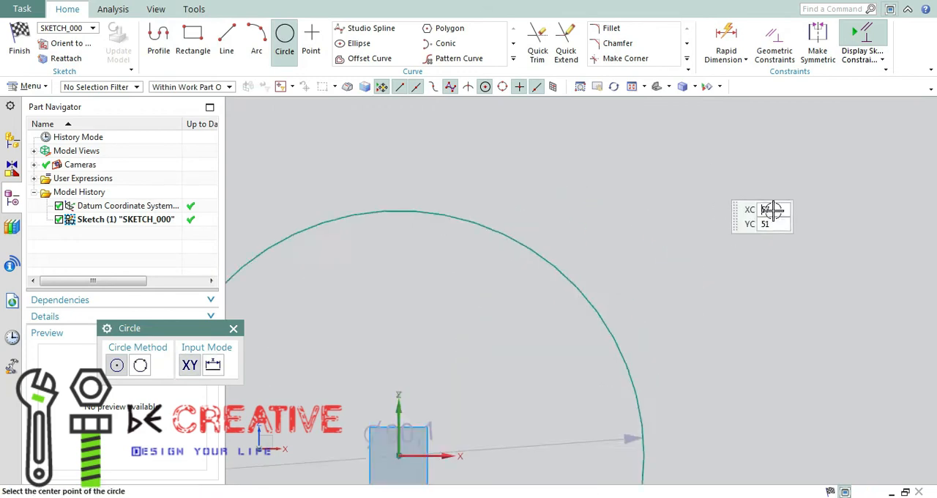
{"action": "scroll", "coordinate": [767, 246], "scroll_direction": "down", "scroll_amount": 6}
{"action": "left_click", "coordinate": [598, 86]}
{"action": "left_click_drag", "start_coordinate": [846, 371], "coordinate": [513, 372]}
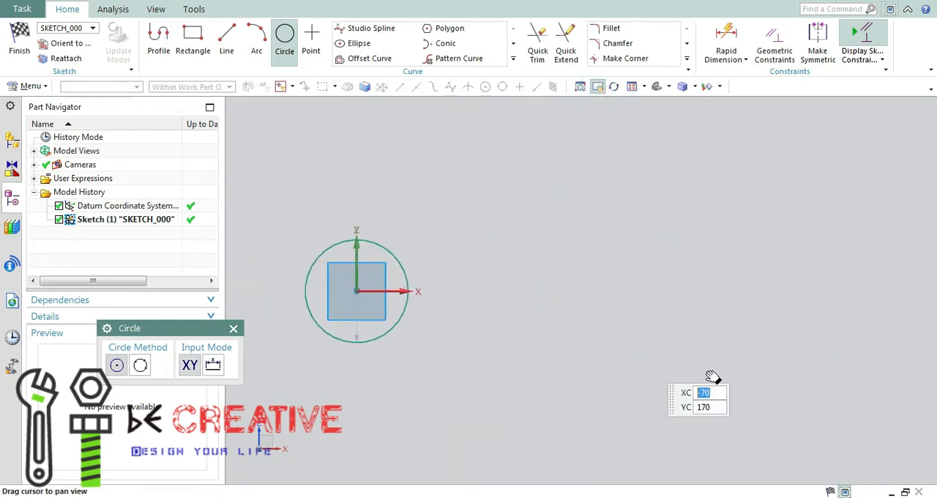
{"action": "left_click", "coordinate": [117, 364]}
{"action": "left_click", "coordinate": [727, 291]}
{"action": "left_click", "coordinate": [661, 171]}
{"action": "key", "text": "Escape"}
Set the distance between the two circle centres to 500 mm
{"action": "double_click", "coordinate": [537, 262]}
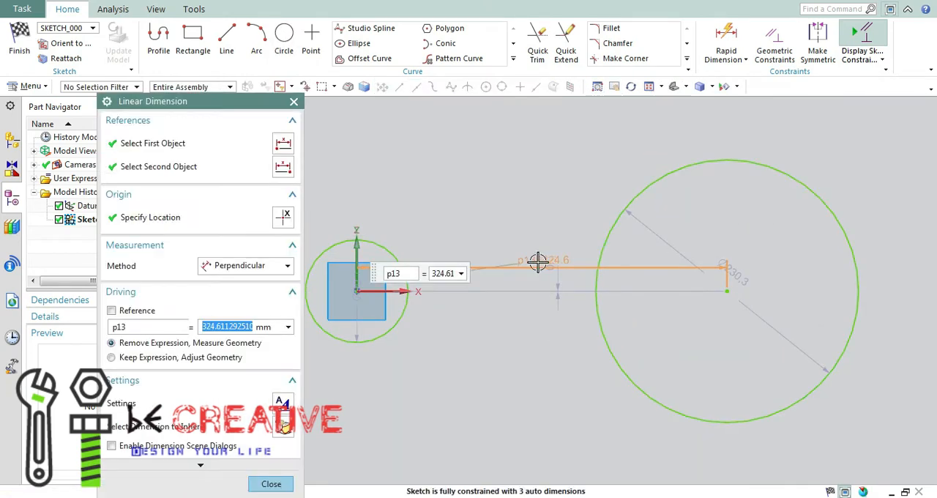
{"action": "key", "text": "Return"}
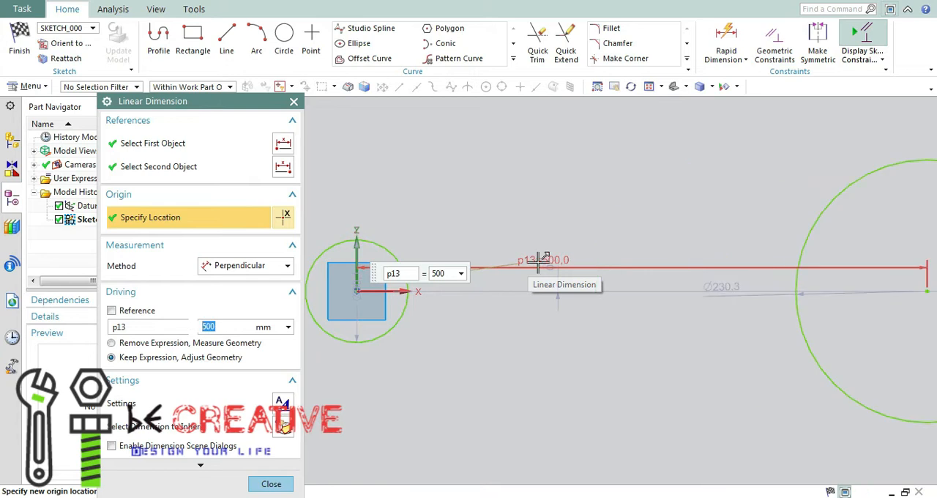
{"action": "left_click", "coordinate": [294, 101]}
{"action": "key", "text": "c"}
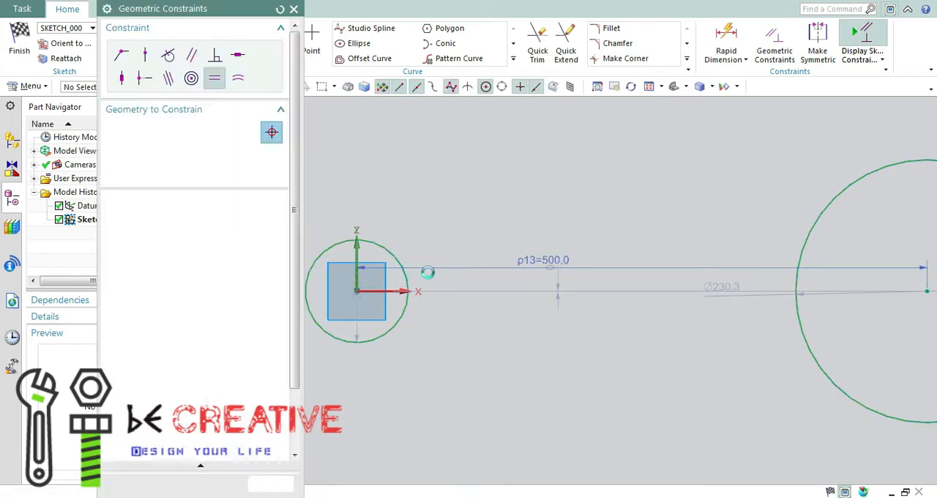
{"action": "left_click", "coordinate": [146, 60]}
{"action": "left_click", "coordinate": [356, 291]}
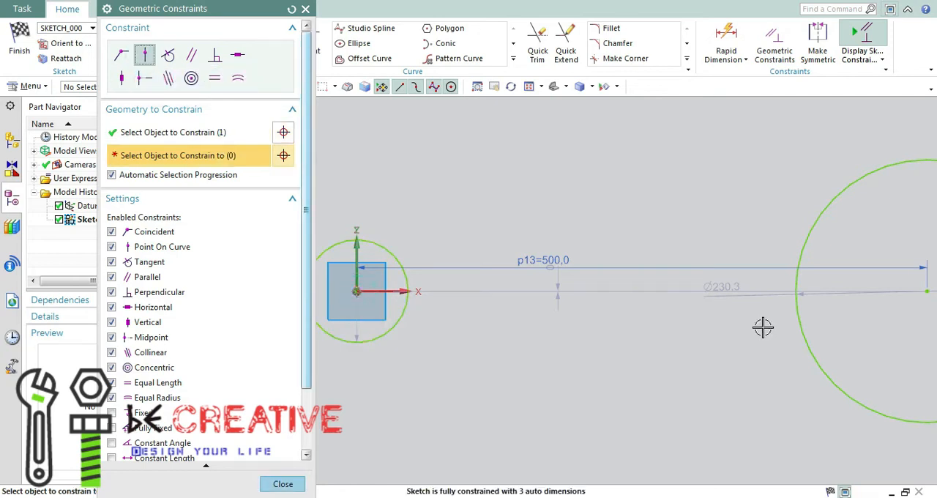
{"action": "scroll", "coordinate": [747, 336], "scroll_direction": "down", "scroll_amount": 1}
{"action": "scroll", "coordinate": [748, 336], "scroll_direction": "down", "scroll_amount": 3}
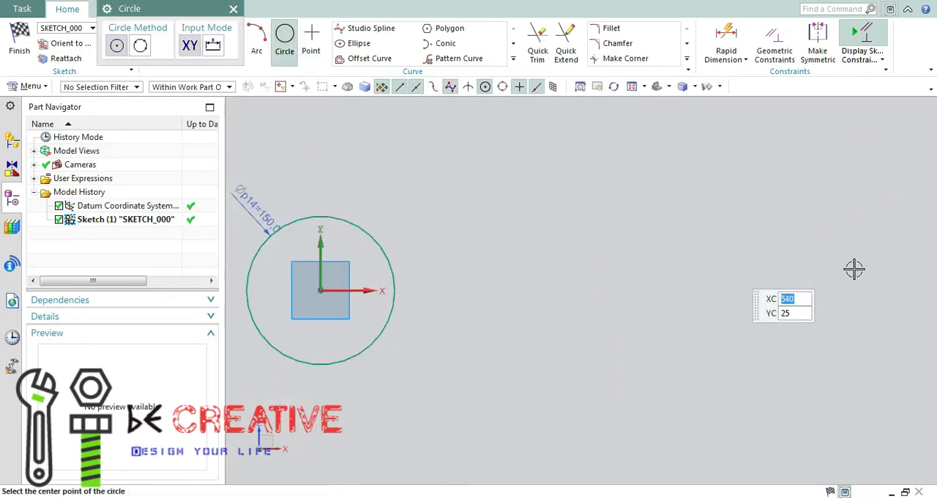
Draw a large circle about 269 mm in diameter, centred about 541 mm from the origin in the positive X direction
{"action": "left_click", "coordinate": [854, 279]}
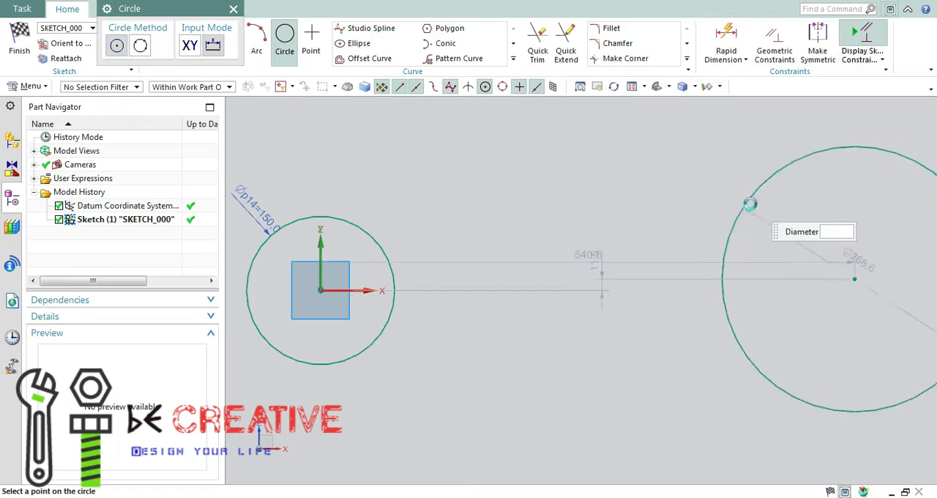
{"action": "left_click", "coordinate": [750, 203]}
{"action": "key", "text": "Escape"}
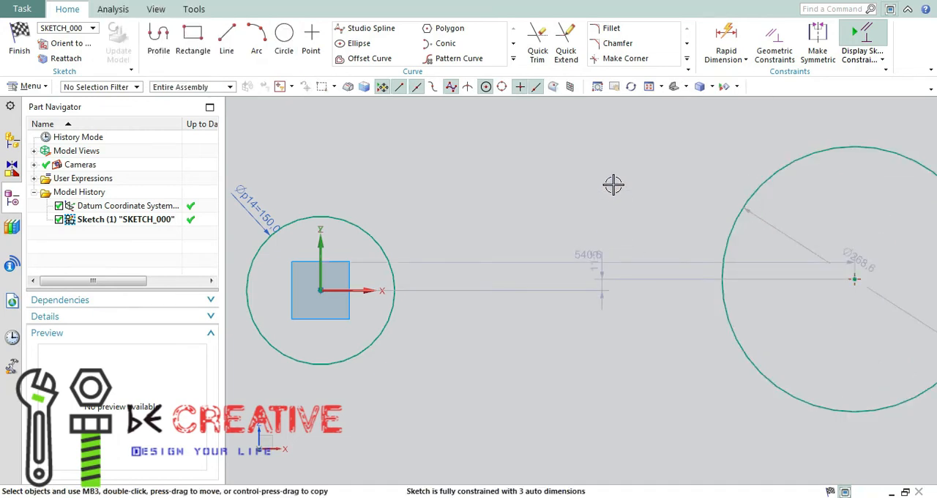
Constrain the large circle's centre to the horizontal X axis with a Point On Curve constraint
{"action": "key", "text": "c"}
{"action": "left_click", "coordinate": [854, 278]}
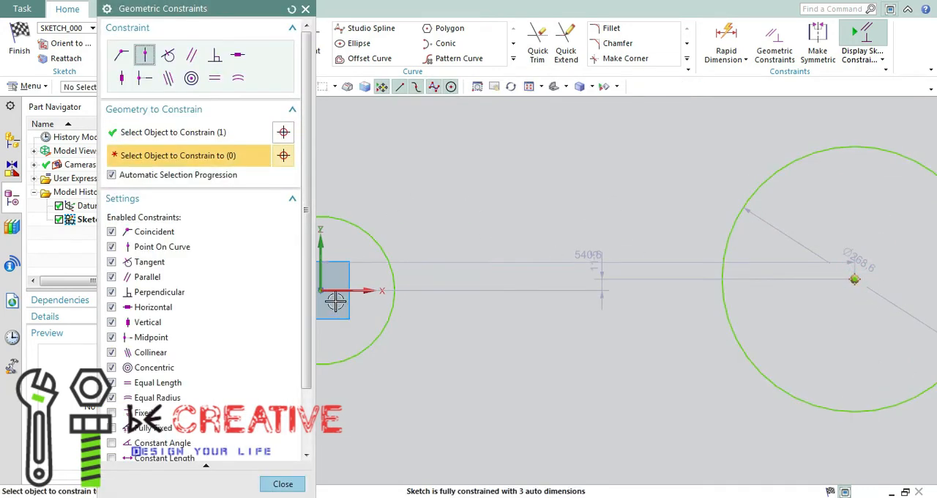
{"action": "left_click", "coordinate": [322, 292]}
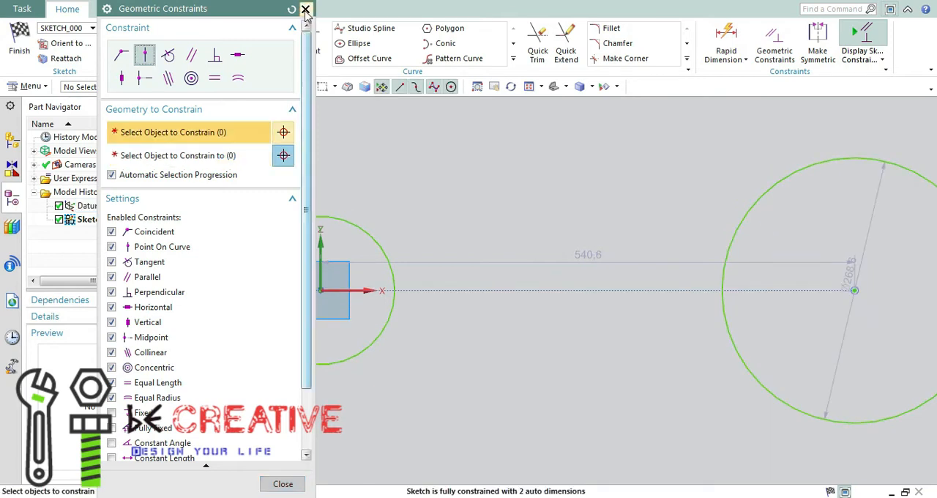
{"action": "left_click", "coordinate": [306, 10]}
Set the distance between the circle centres to 500 mm and the large circle's diameter to 300 mm
{"action": "double_click", "coordinate": [598, 257]}
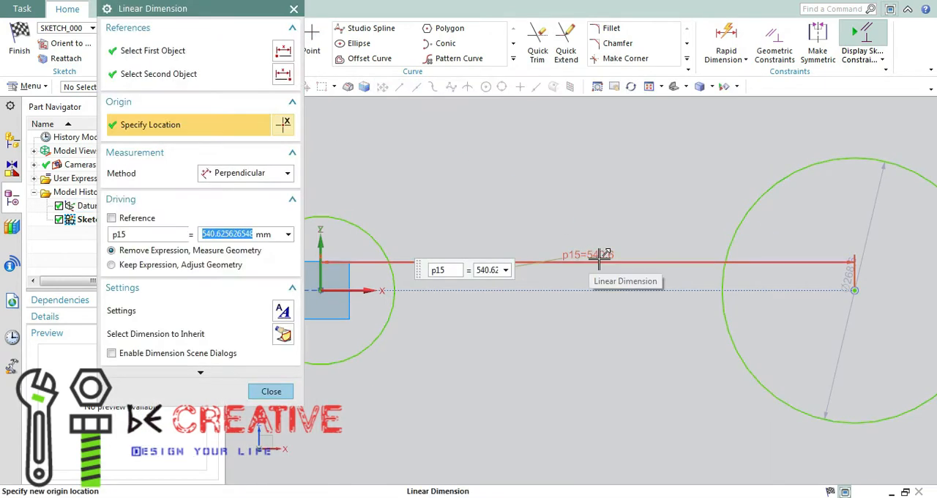
{"action": "type", "text": "500"}
{"action": "key", "text": "Return"}
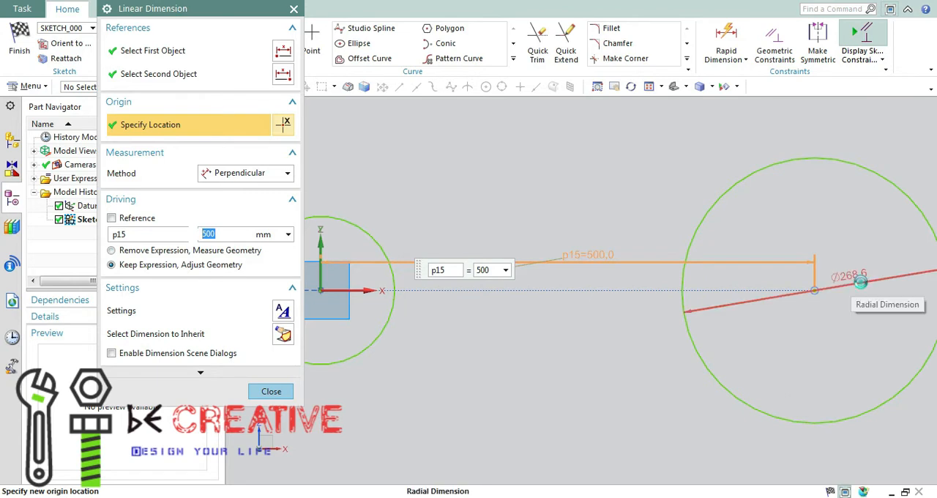
{"action": "middle_click", "coordinate": [860, 280]}
{"action": "double_click", "coordinate": [860, 281]}
{"action": "type", "text": "300"}
{"action": "key", "text": "Return"}
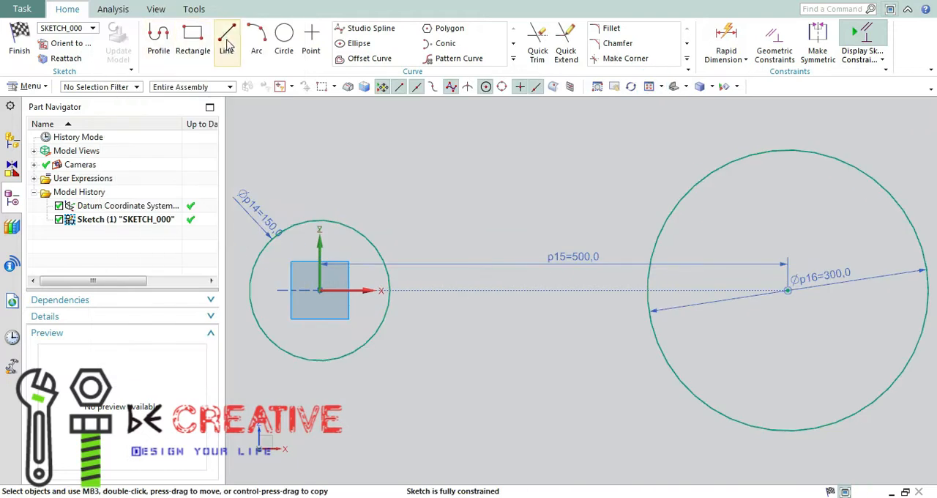
Consult the LINK2 sketch in SOLIDWORKS and draw an upper line about 399.5 mm long in NX, tangent to the small circle and ending on the large circle
{"action": "left_click", "coordinate": [228, 45]}
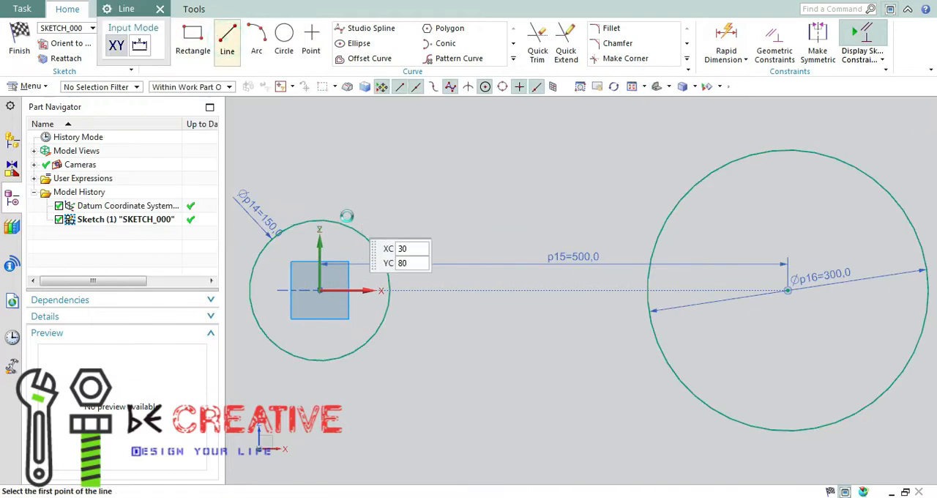
{"action": "mouse_move", "coordinate": [657, 497]}
{"action": "left_click", "coordinate": [707, 450]}
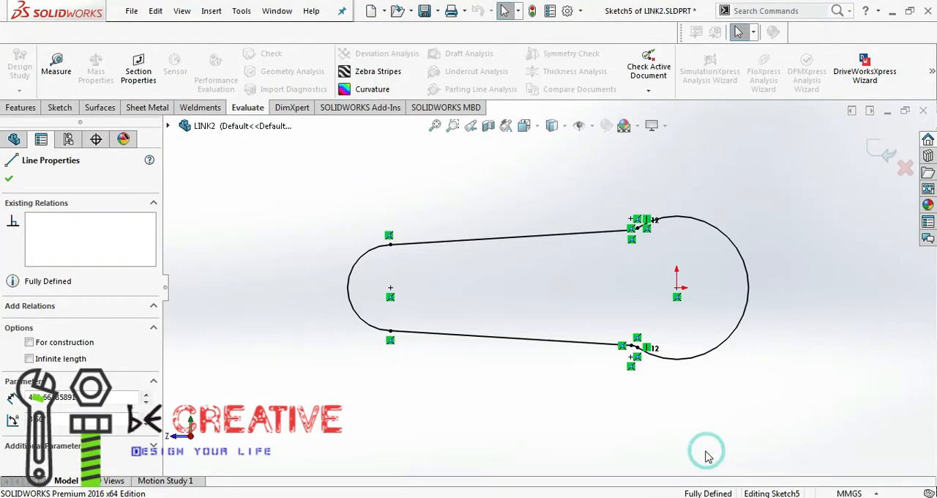
{"action": "left_click", "coordinate": [631, 496]}
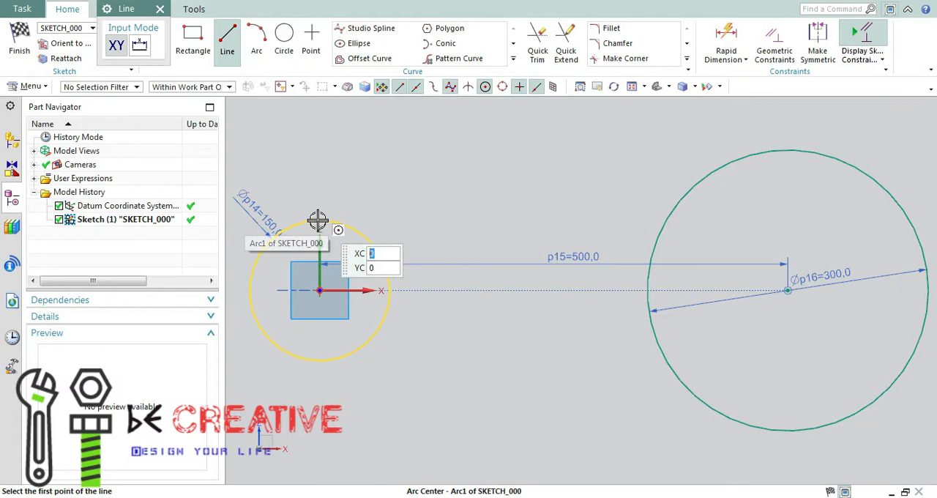
{"action": "left_click", "coordinate": [320, 222]}
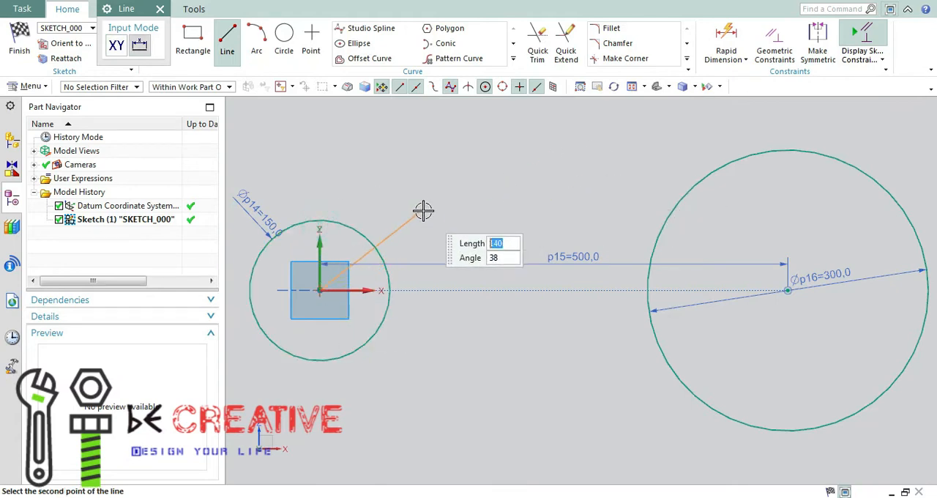
{"action": "key", "text": "Escape"}
{"action": "left_click", "coordinate": [321, 219]}
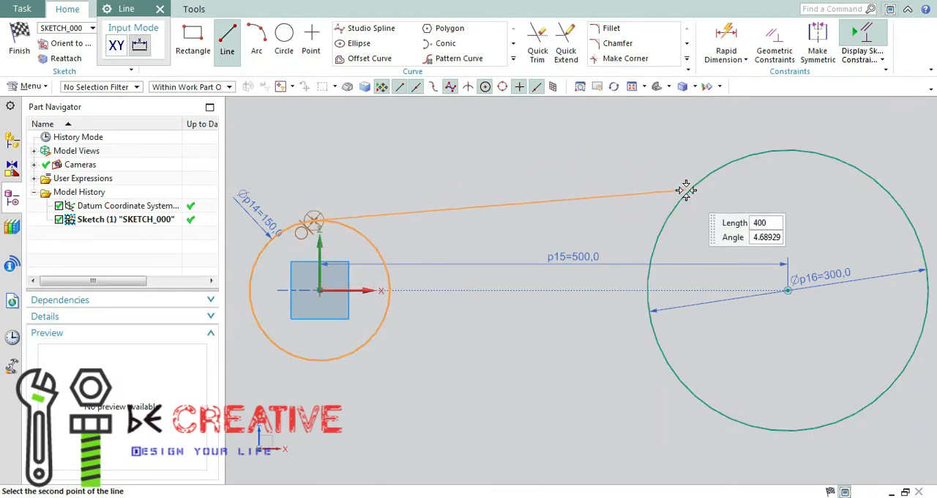
{"action": "left_click", "coordinate": [687, 191]}
{"action": "key", "text": "Escape"}
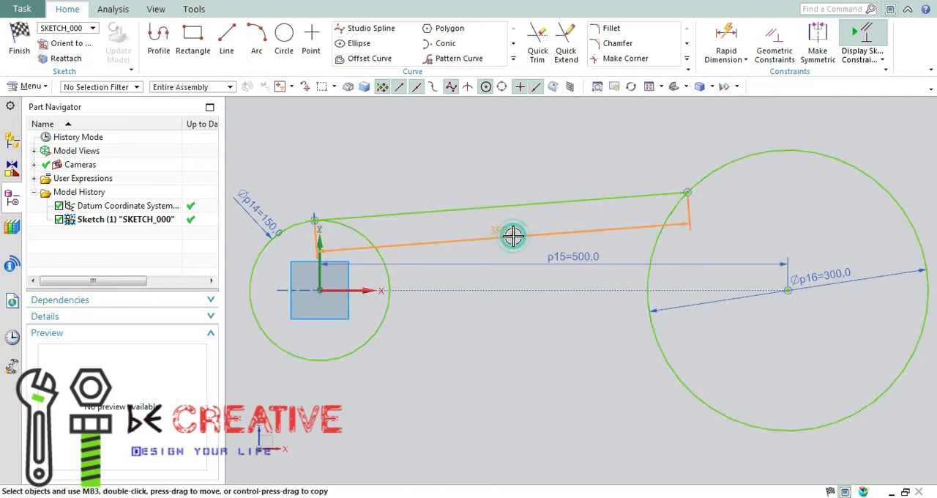
Set the upper connecting line's length to 421.66 mm
{"action": "double_click", "coordinate": [513, 234]}
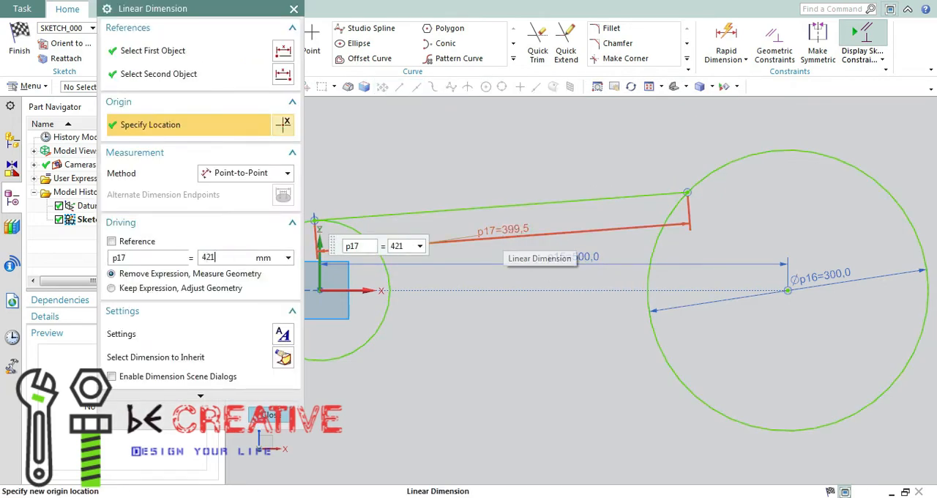
{"action": "type", "text": "421.990"}
{"action": "key", "text": "Return"}
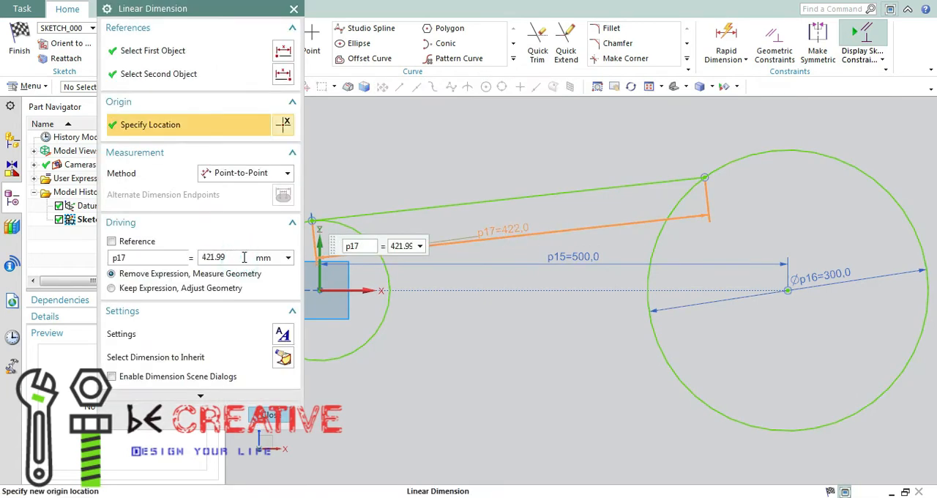
{"action": "left_click", "coordinate": [261, 418]}
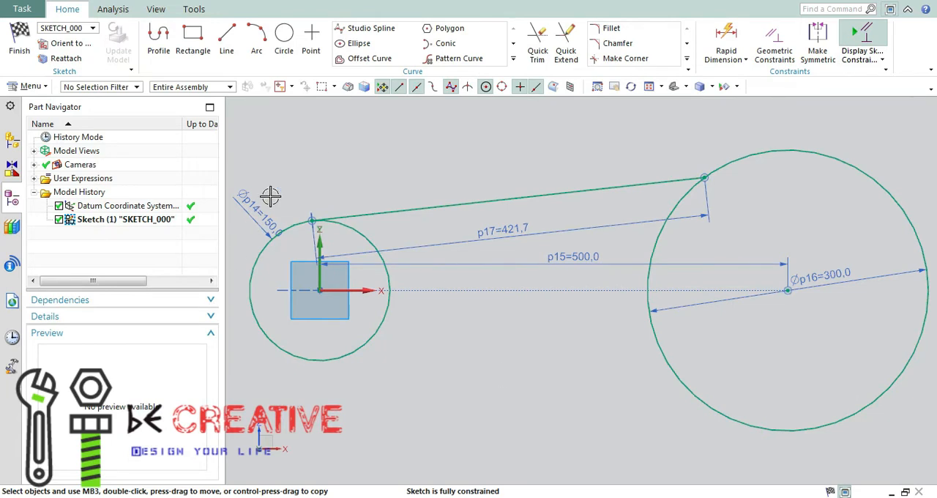
Draw a lower line about 410 mm long, tangent to the small circle's underside and ending on the large circle
{"action": "left_click", "coordinate": [226, 37]}
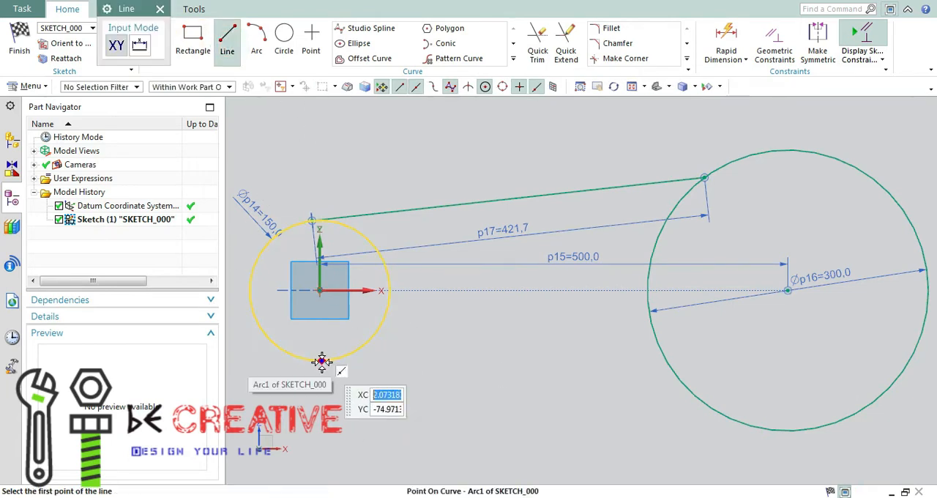
{"action": "left_click", "coordinate": [316, 360]}
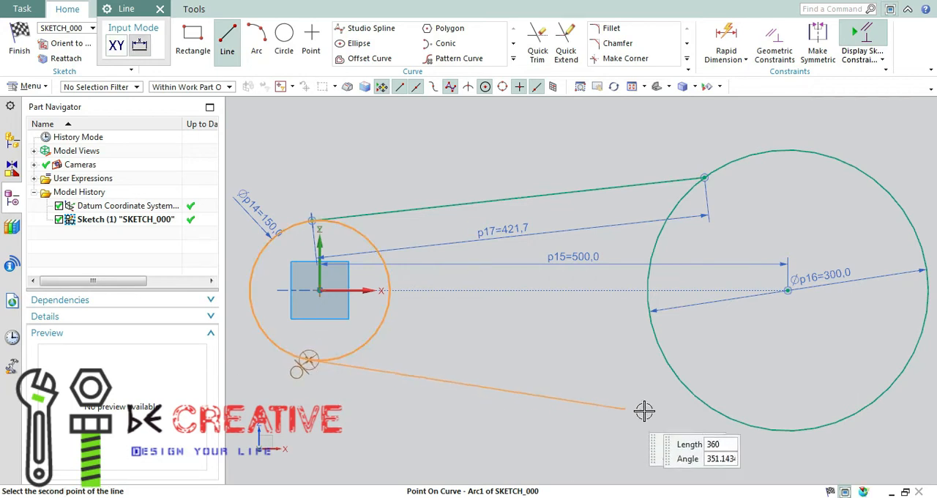
{"action": "left_click", "coordinate": [694, 396]}
{"action": "key", "text": "Escape"}
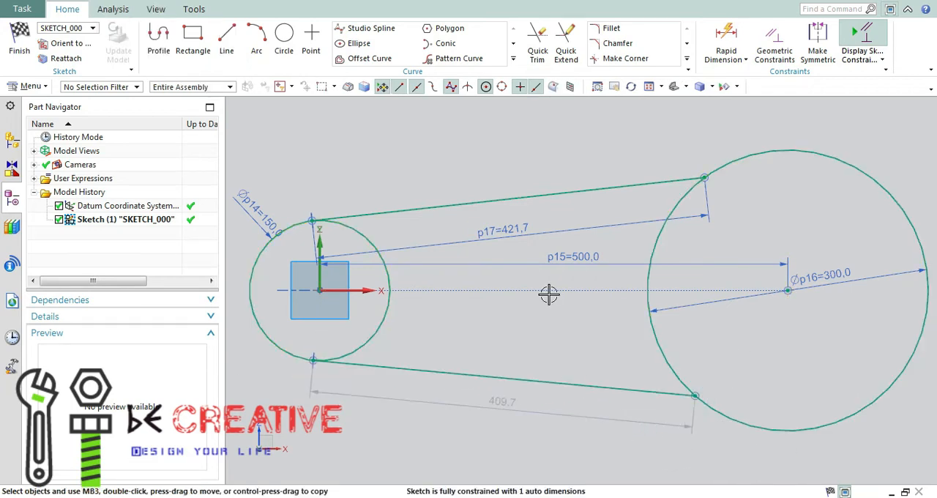
Apply an Equal Length constraint between the upper and lower connecting lines
{"action": "left_click", "coordinate": [214, 85]}
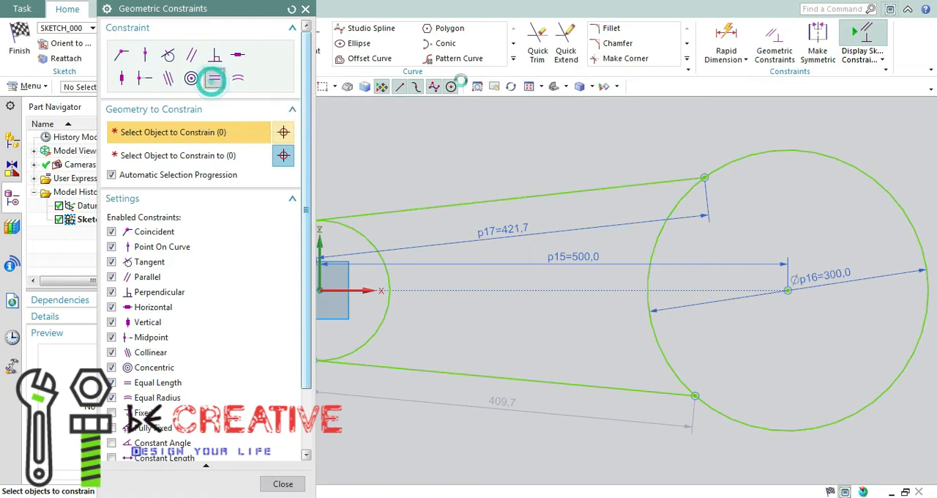
{"action": "left_click", "coordinate": [573, 191]}
{"action": "left_click", "coordinate": [559, 390]}
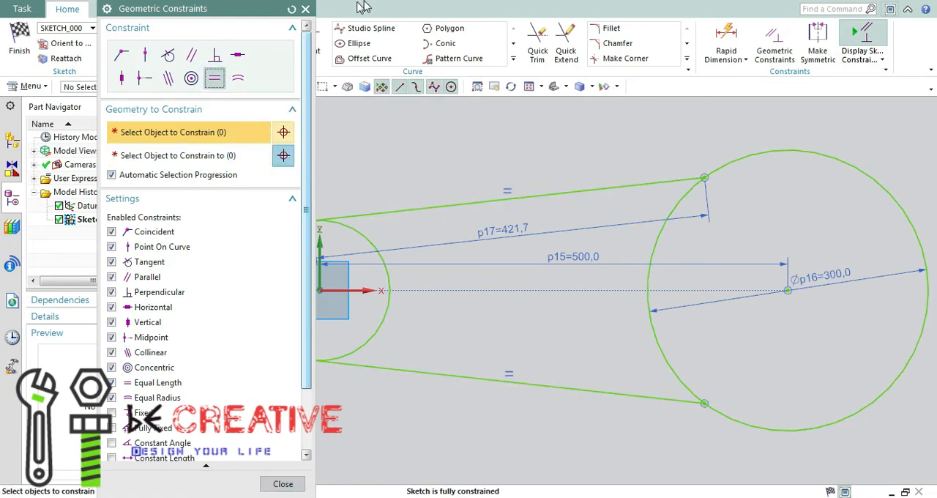
Quick Trim the inner arcs of both circles so only the outer outline of the link remains
{"action": "left_click", "coordinate": [306, 9]}
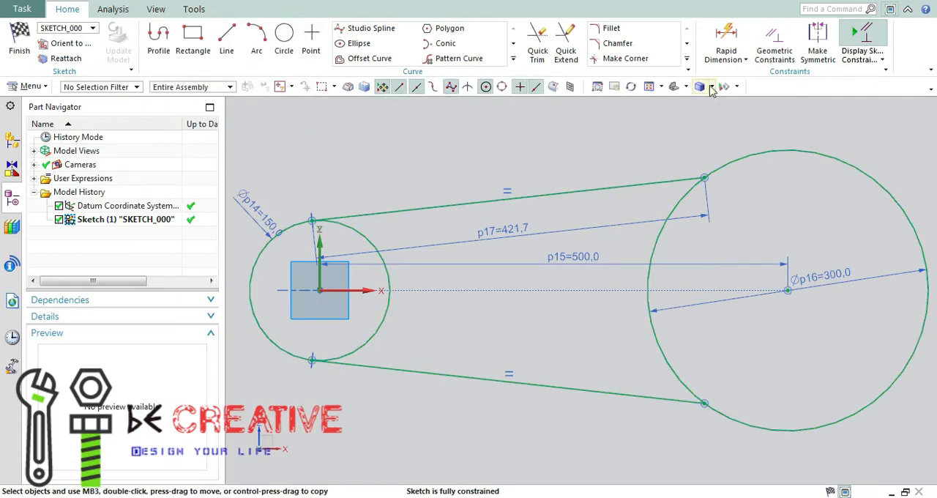
{"action": "left_click", "coordinate": [548, 44]}
{"action": "left_click_drag", "start_coordinate": [636, 255], "coordinate": [681, 253]}
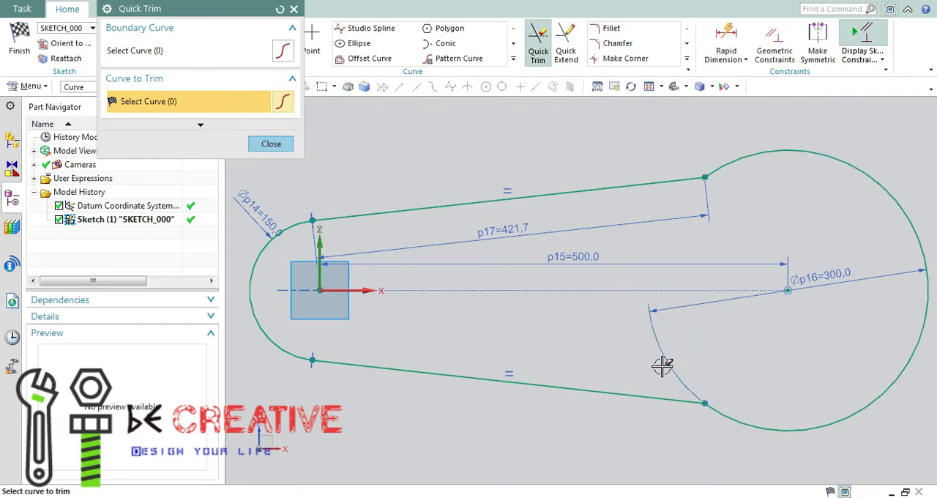
{"action": "left_click", "coordinate": [294, 9]}
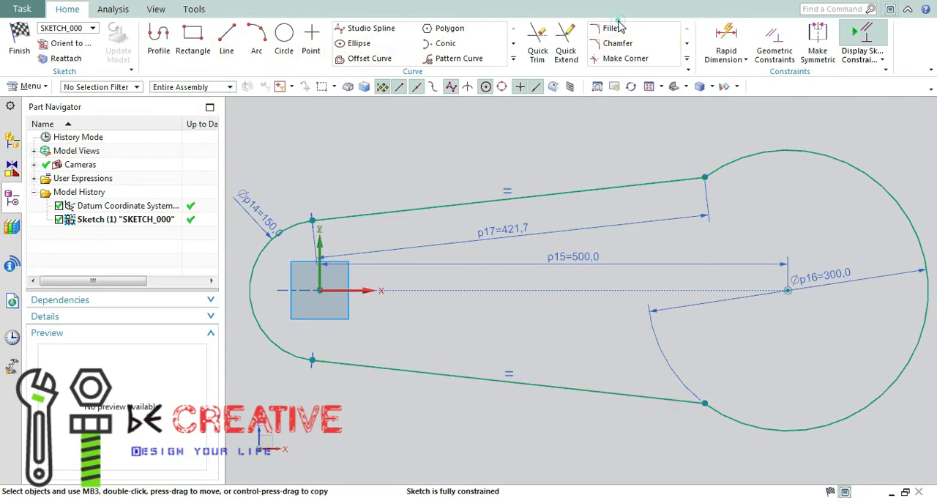
Fillet the corner between the upper connecting line and the large arc with a 50 mm radius
{"action": "scroll", "coordinate": [696, 181], "scroll_direction": "up", "scroll_amount": 5}
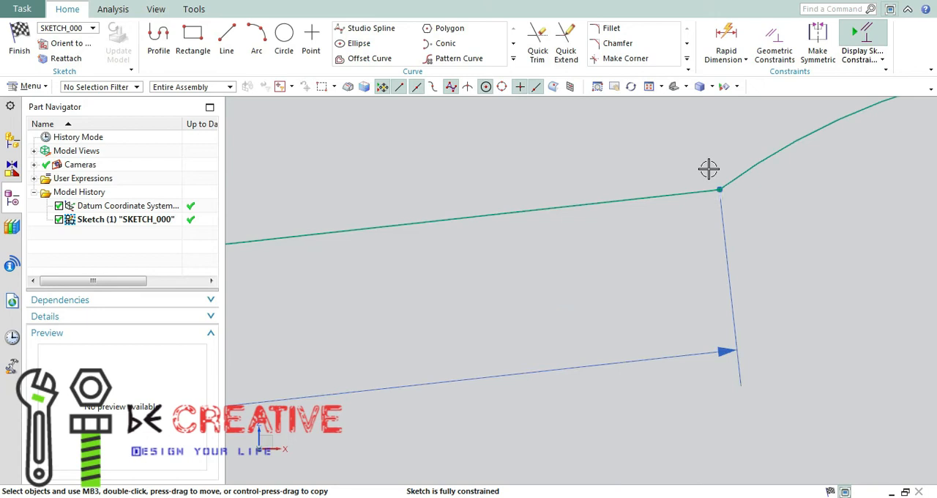
{"action": "left_click", "coordinate": [717, 192]}
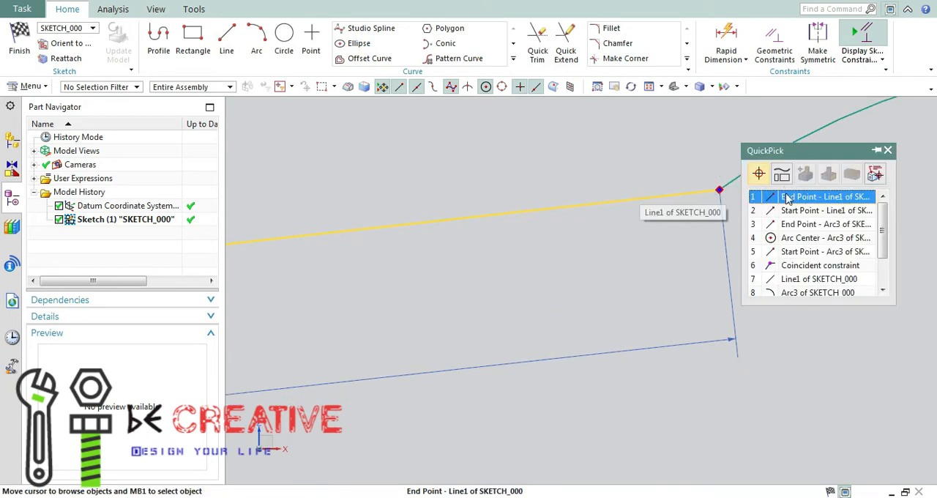
{"action": "left_click", "coordinate": [786, 190]}
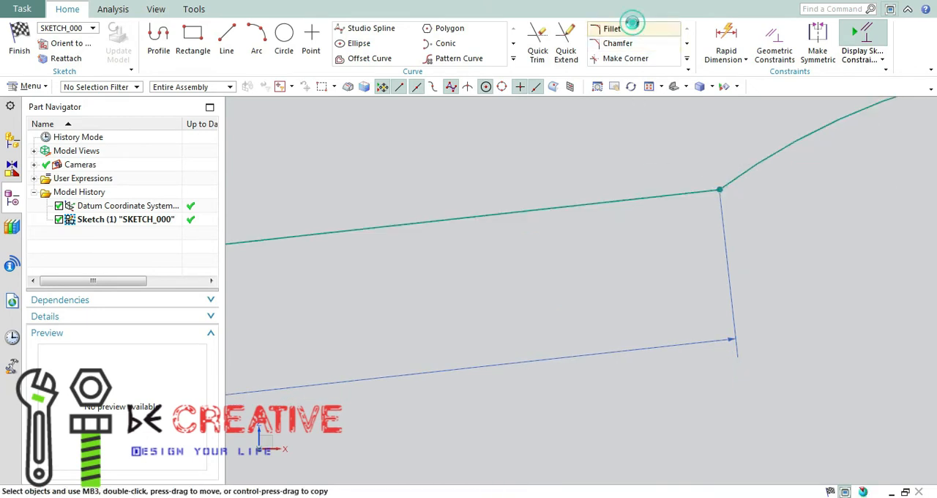
{"action": "left_click", "coordinate": [631, 28]}
{"action": "left_click", "coordinate": [720, 189]}
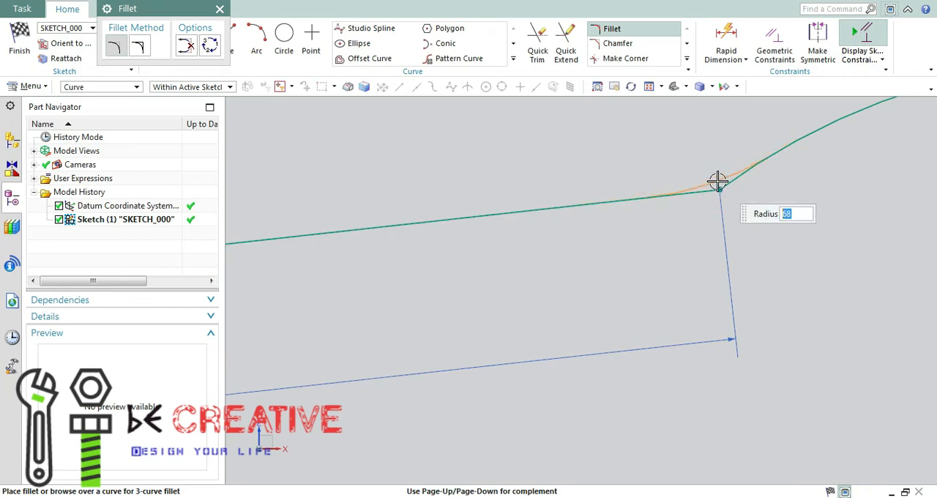
{"action": "left_click", "coordinate": [717, 182]}
{"action": "scroll", "coordinate": [774, 261], "scroll_direction": "down", "scroll_amount": 5}
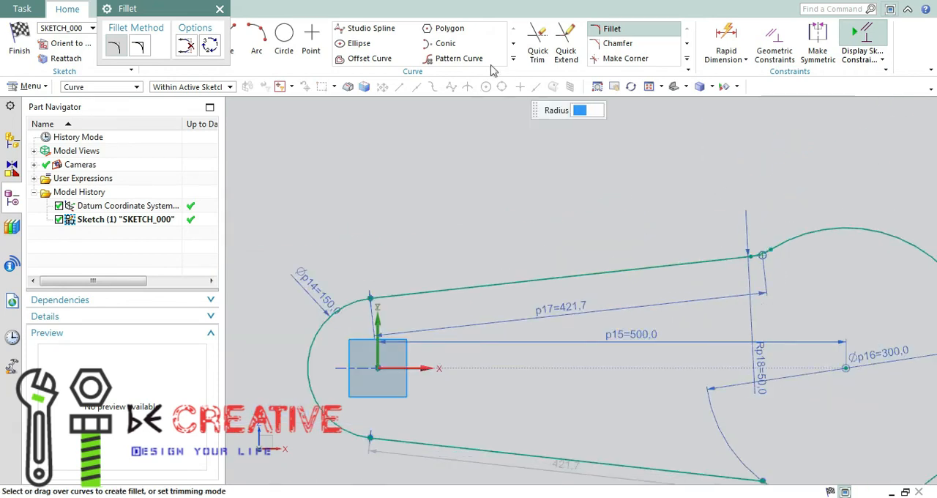
Fillet the corner between the lower connecting line and the large arc with a 50 mm radius
{"action": "middle_click_drag", "start_coordinate": [654, 98], "coordinate": [597, 29], "text": "shift"}
{"action": "scroll", "coordinate": [711, 403], "scroll_direction": "up", "scroll_amount": 3}
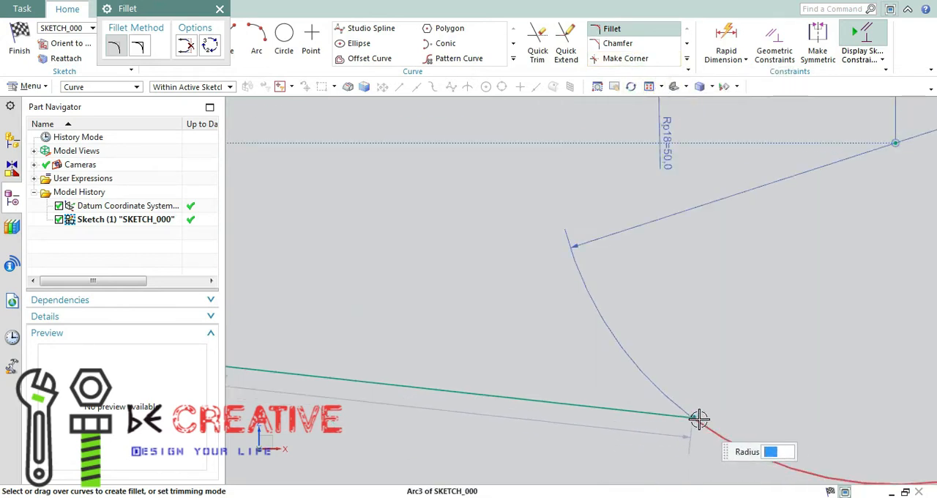
{"action": "left_click", "coordinate": [696, 419]}
{"action": "left_click", "coordinate": [765, 392]}
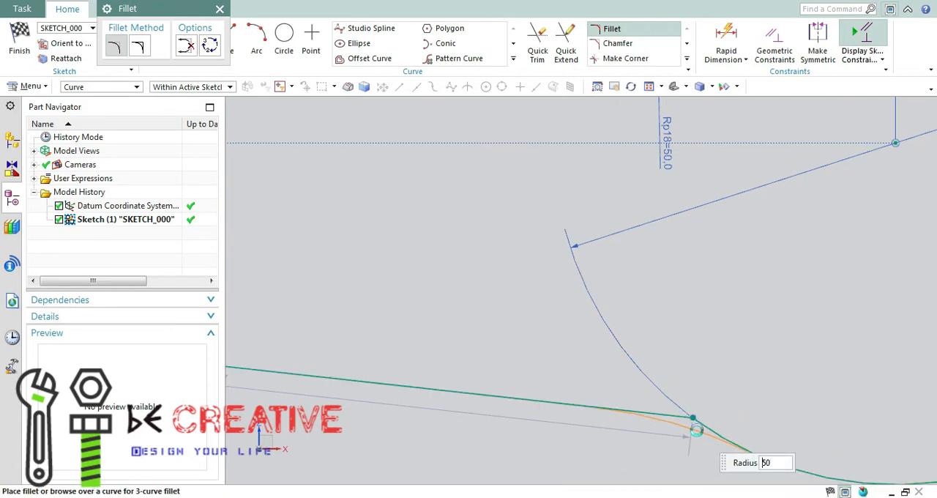
{"action": "key", "text": "Return"}
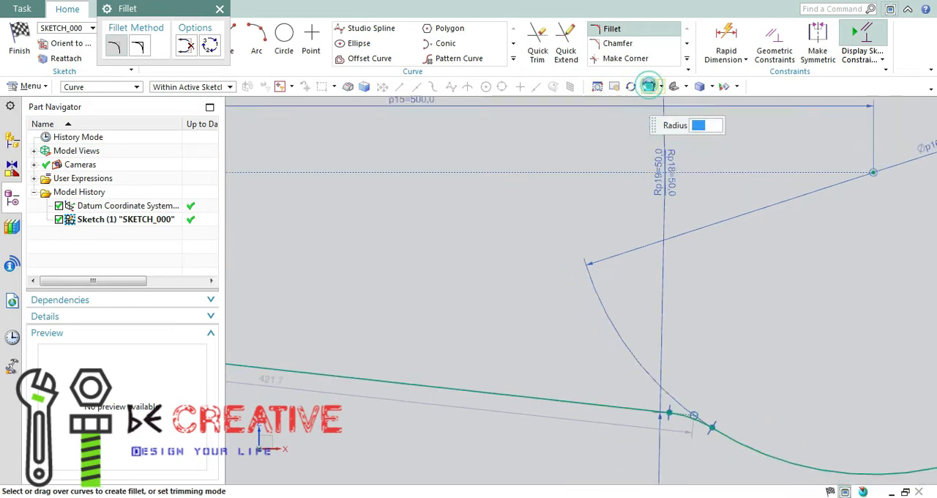
{"action": "left_click", "coordinate": [649, 86]}
{"action": "left_click", "coordinate": [220, 8]}
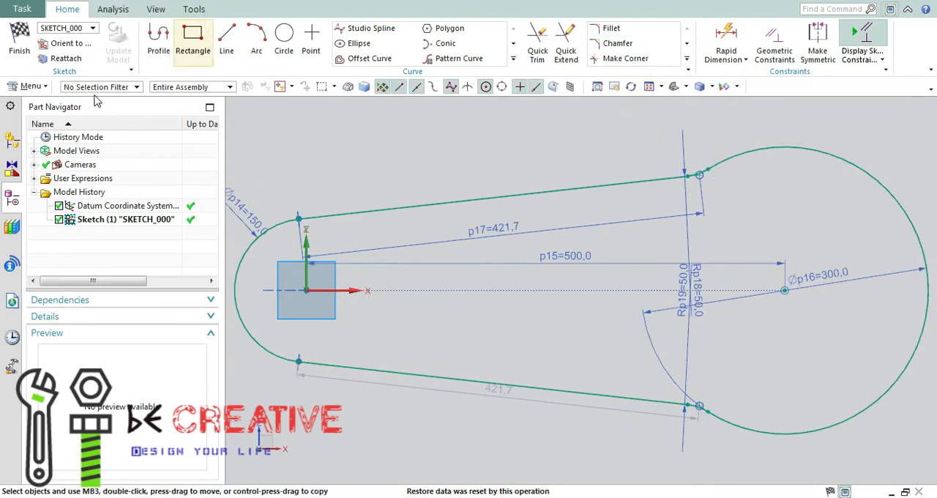
Finish the sketch and extrude the link outline as a solid with a symmetric value of 20 mm
{"action": "left_click", "coordinate": [19, 44]}
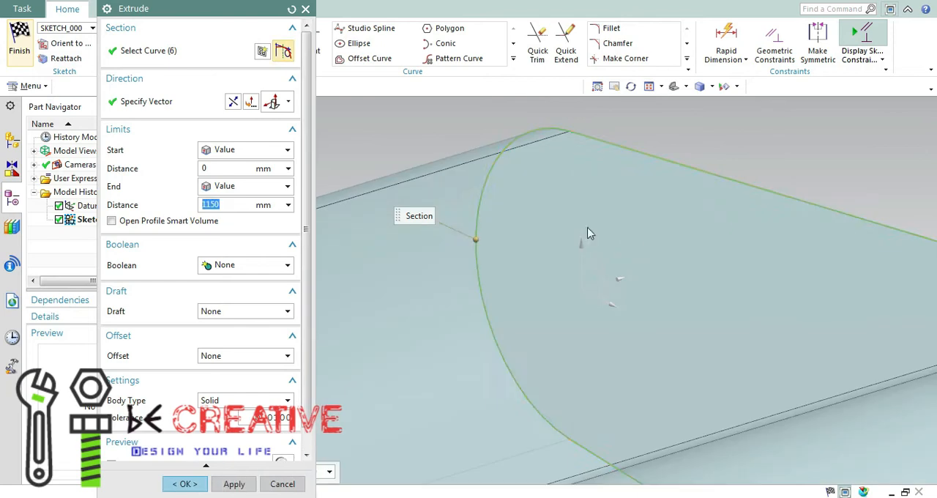
{"action": "left_click", "coordinate": [267, 150]}
{"action": "left_click", "coordinate": [233, 172]}
{"action": "type", "text": "20"}
{"action": "key", "text": "Return"}
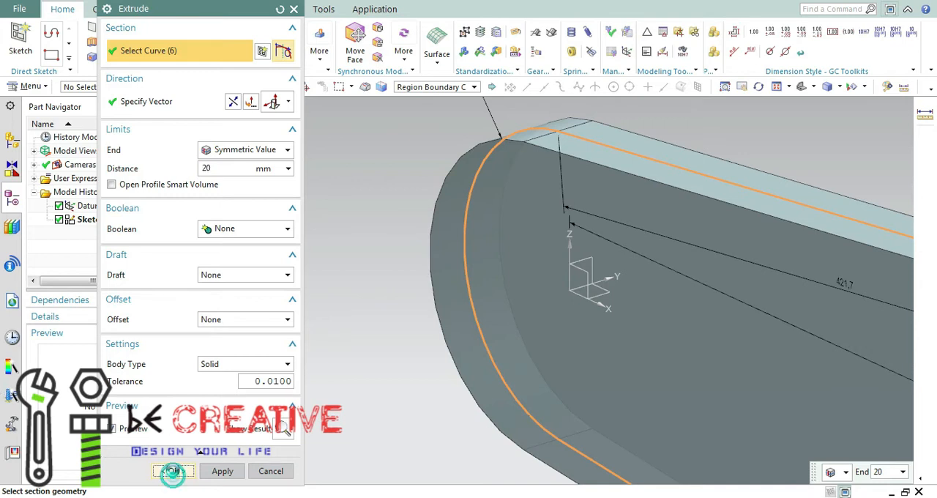
{"action": "left_click", "coordinate": [174, 475]}
Measure the link's thickness as the minimum distance between its two flat faces
{"action": "left_click", "coordinate": [648, 87]}
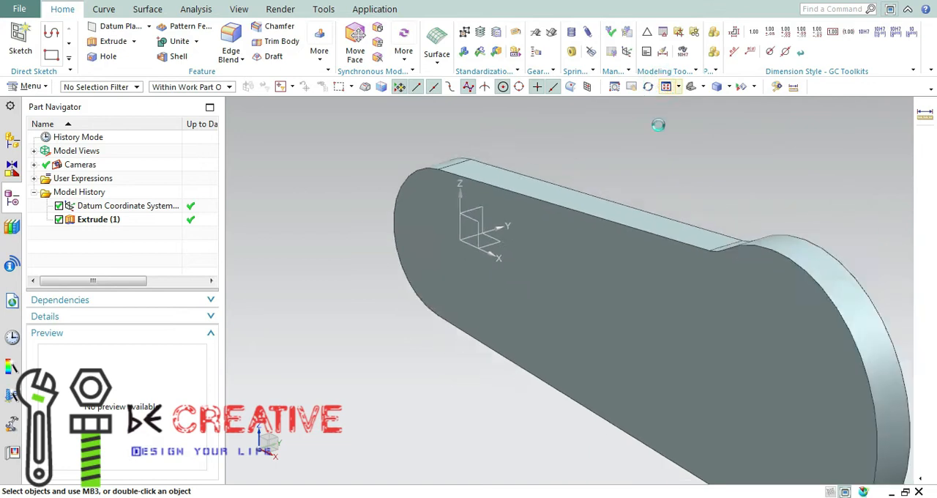
{"action": "middle_click_drag", "start_coordinate": [650, 181], "coordinate": [710, 161]}
{"action": "left_click", "coordinate": [196, 9]}
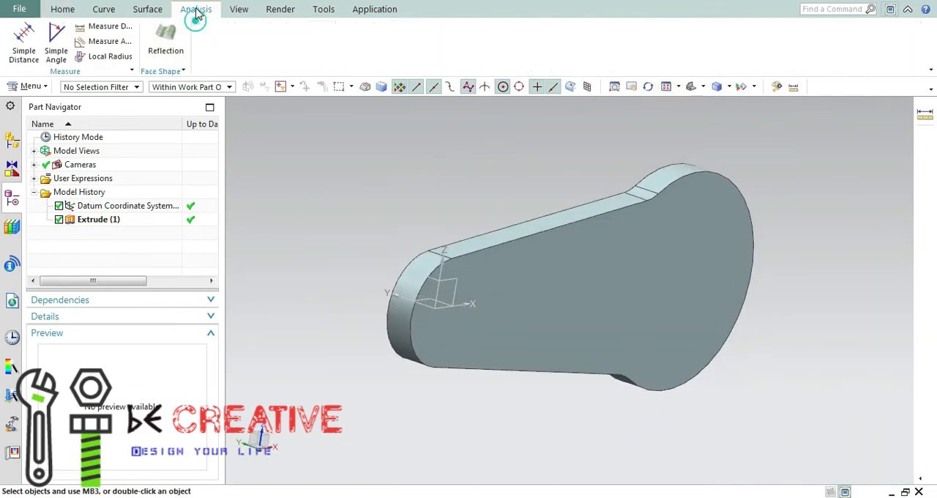
{"action": "left_click", "coordinate": [629, 309]}
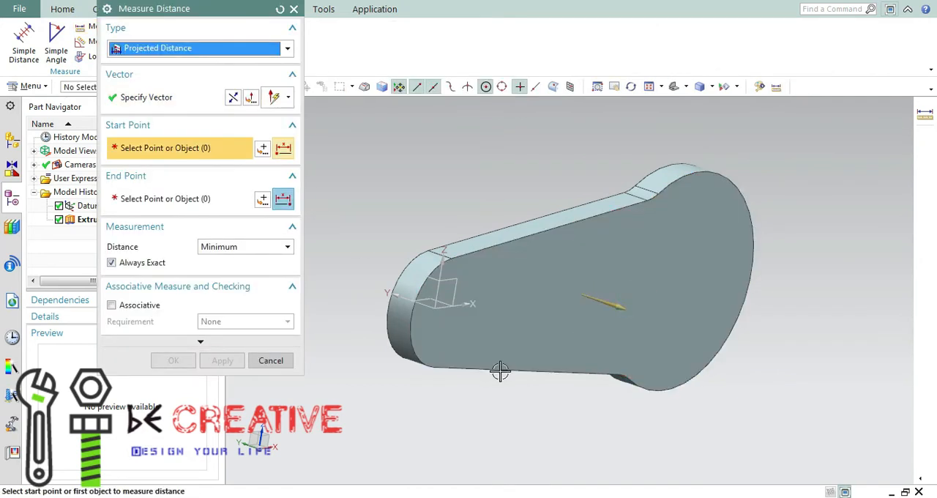
{"action": "middle_click_drag", "start_coordinate": [490, 369], "coordinate": [552, 413]}
{"action": "left_click", "coordinate": [519, 224]}
{"action": "left_click", "coordinate": [210, 44]}
{"action": "left_click", "coordinate": [181, 66]}
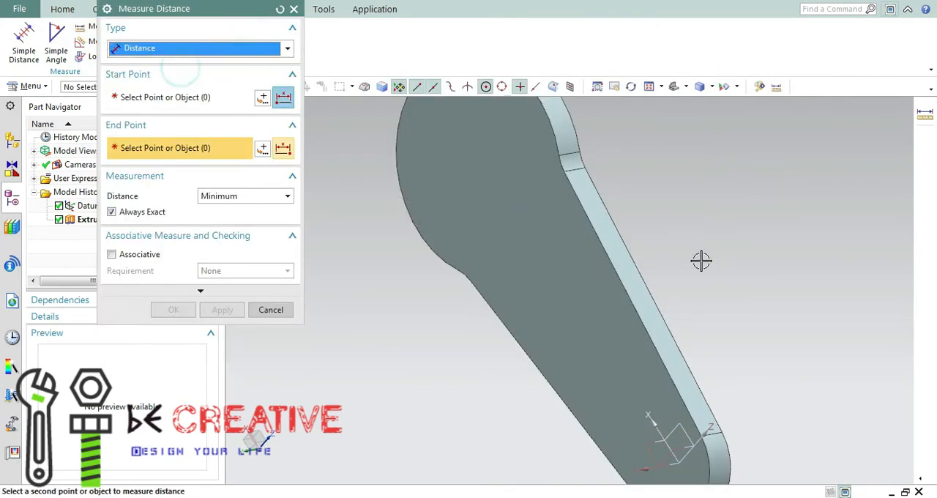
{"action": "left_click", "coordinate": [582, 248]}
{"action": "middle_click_drag", "start_coordinate": [667, 284], "coordinate": [601, 270]}
{"action": "left_click", "coordinate": [593, 243]}
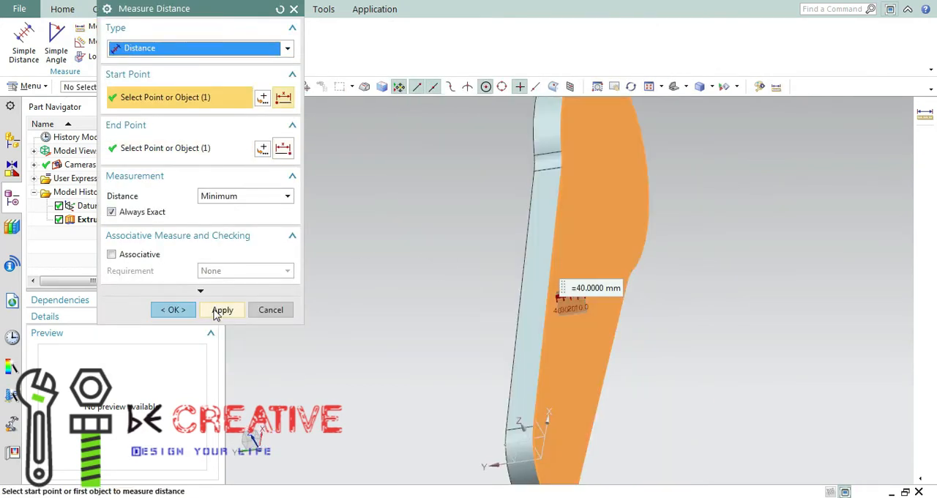
{"action": "left_click", "coordinate": [173, 310]}
{"action": "middle_click_drag", "start_coordinate": [427, 358], "coordinate": [693, 201]}
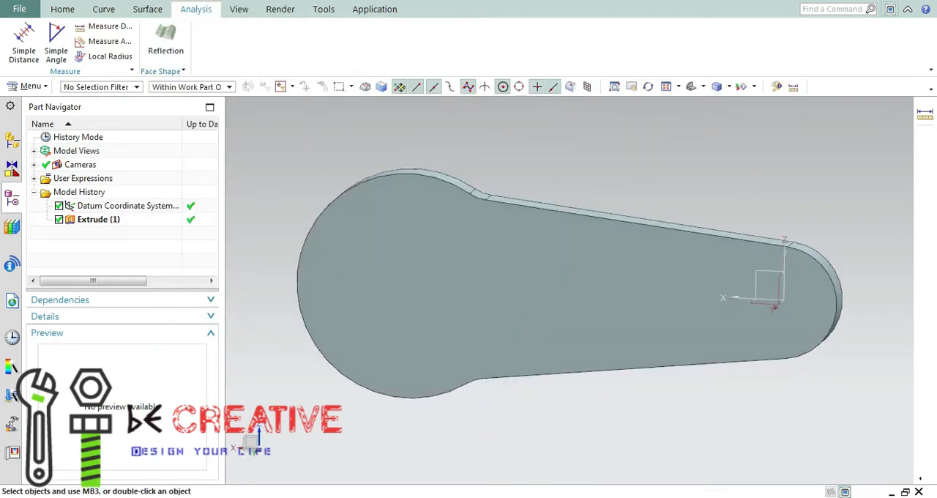
{"action": "left_click", "coordinate": [64, 10]}
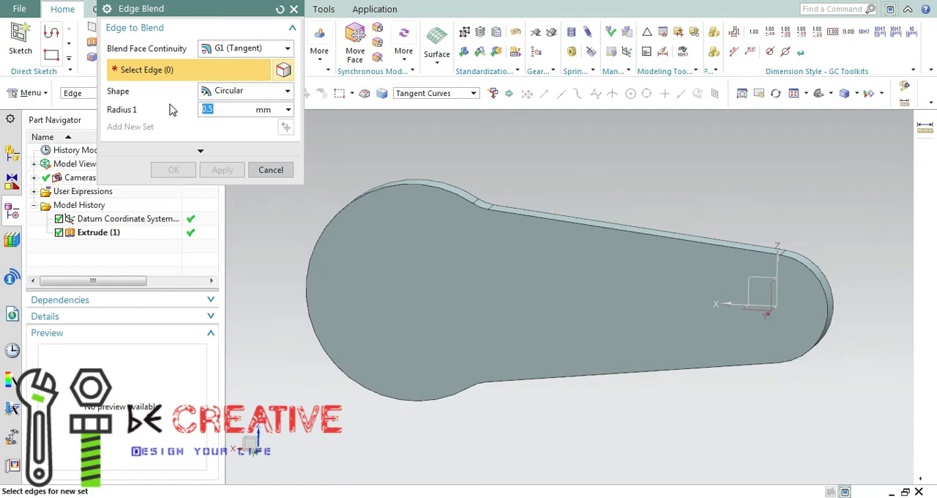
{"action": "middle_click_drag", "start_coordinate": [622, 235], "coordinate": [503, 285]}
{"action": "middle_click_drag", "start_coordinate": [652, 304], "coordinate": [707, 288]}
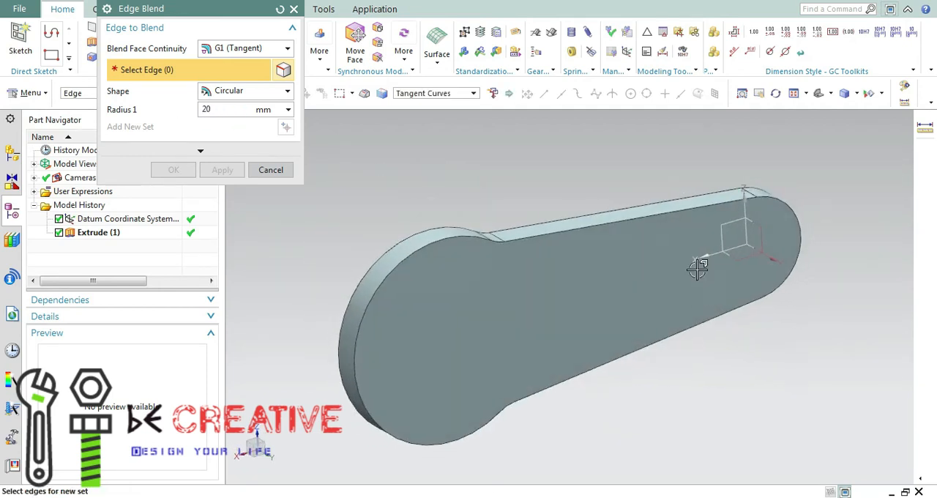
{"action": "middle_click_drag", "start_coordinate": [502, 328], "coordinate": [520, 299]}
{"action": "left_click", "coordinate": [412, 230]}
{"action": "middle_click_drag", "start_coordinate": [494, 241], "coordinate": [529, 264]}
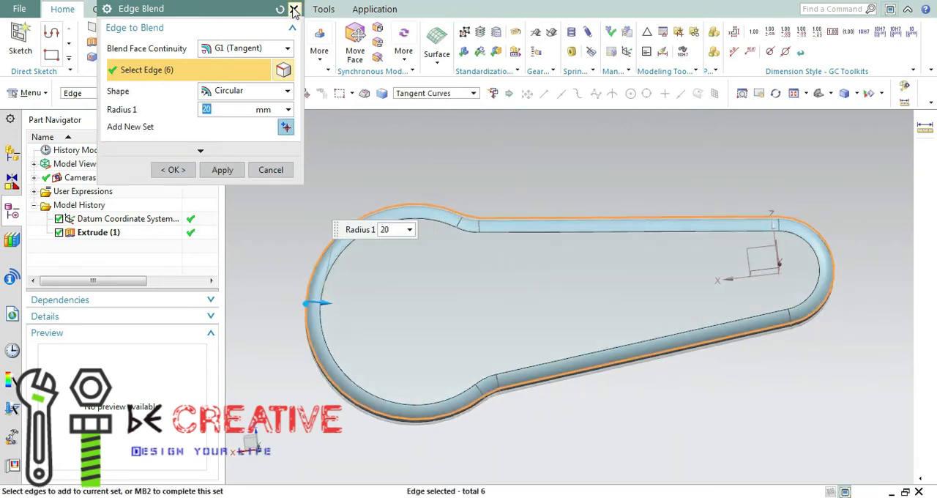
{"action": "left_click", "coordinate": [293, 9]}
{"action": "left_click", "coordinate": [279, 26]}
{"action": "middle_click_drag", "start_coordinate": [320, 147], "coordinate": [493, 151]}
{"action": "left_click", "coordinate": [493, 151]}
{"action": "middle_click_drag", "start_coordinate": [723, 187], "coordinate": [622, 187]}
{"action": "type", "text": "20"}
{"action": "key", "text": "Return"}
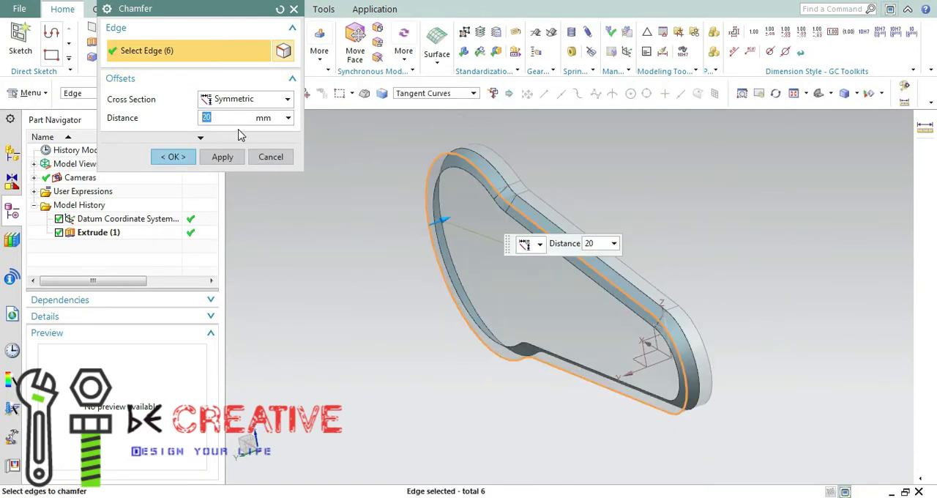
{"action": "mouse_move", "coordinate": [779, 234]}
{"action": "middle_mouse_down"}
{"action": "mouse_move", "coordinate": [772, 217]}
{"action": "mouse_move", "coordinate": [789, 244]}
{"action": "mouse_move", "coordinate": [757, 230]}
{"action": "mouse_move", "coordinate": [784, 237]}
{"action": "mouse_move", "coordinate": [761, 227]}
{"action": "mouse_move", "coordinate": [772, 228]}
{"action": "middle_mouse_up"}
{"action": "left_click", "coordinate": [268, 156]}
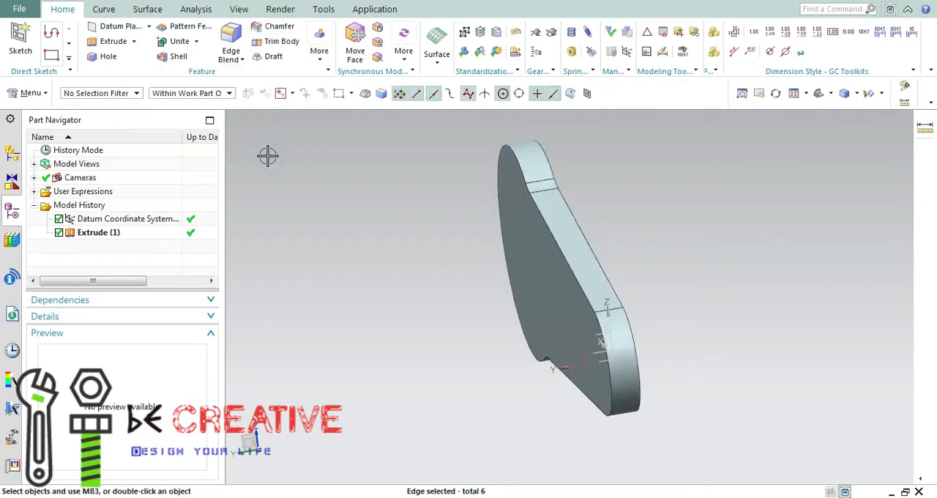
Chamfer the outline edges of one flat face of the link with a symmetric distance of 20 mm
{"action": "left_click", "coordinate": [276, 26]}
{"action": "middle_click_drag", "start_coordinate": [732, 307], "coordinate": [669, 302]}
{"action": "left_click", "coordinate": [295, 9]}
{"action": "middle_click_drag", "start_coordinate": [425, 284], "coordinate": [735, 182]}
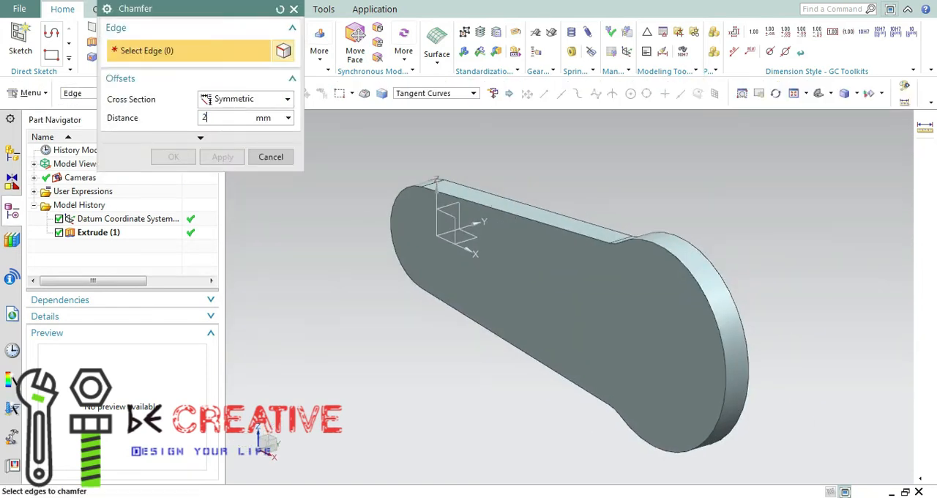
{"action": "left_click", "coordinate": [693, 283]}
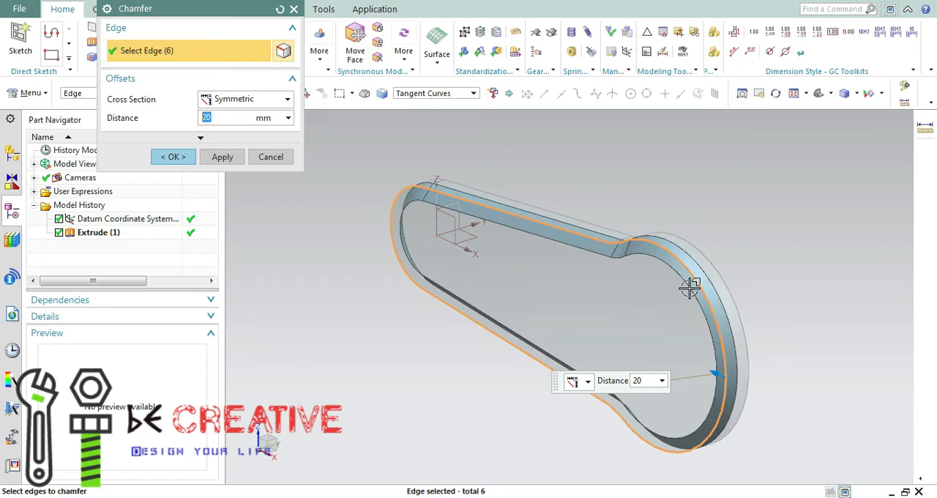
{"action": "left_click", "coordinate": [181, 163]}
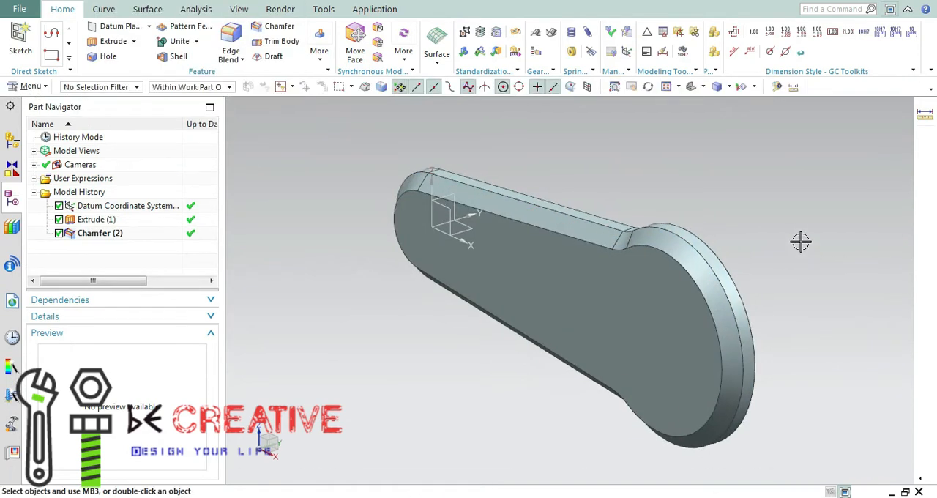
Create a new sketch on the link's flat face opposite the chamfer
{"action": "middle_click_drag", "start_coordinate": [791, 230], "coordinate": [774, 221]}
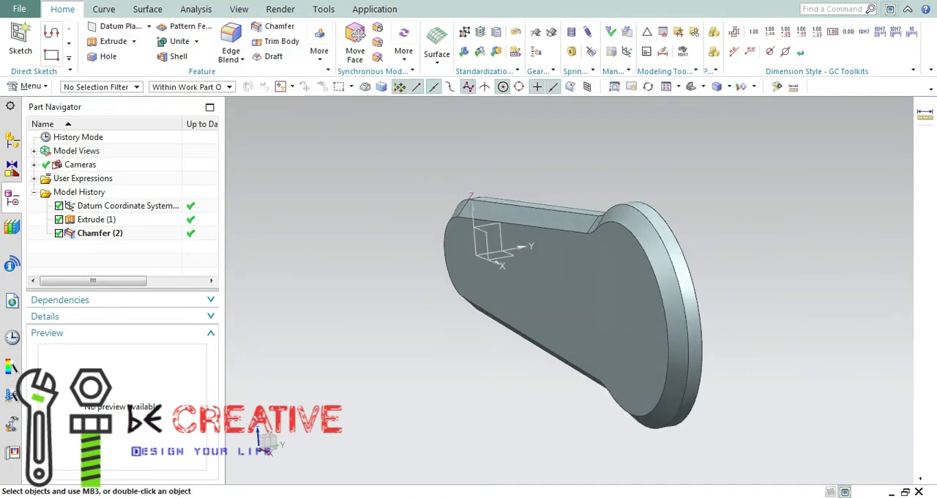
{"action": "left_click", "coordinate": [135, 41]}
{"action": "left_click", "coordinate": [120, 59]}
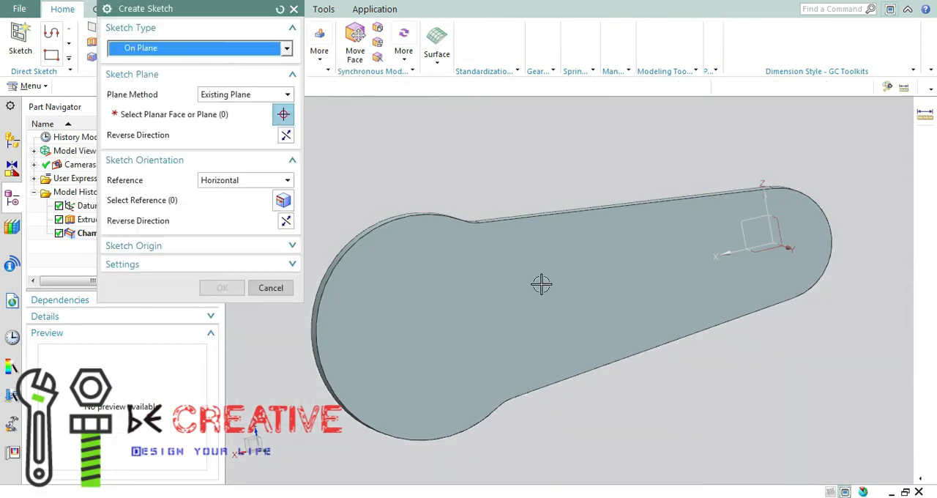
{"action": "left_click", "coordinate": [429, 290]}
{"action": "left_click", "coordinate": [211, 285]}
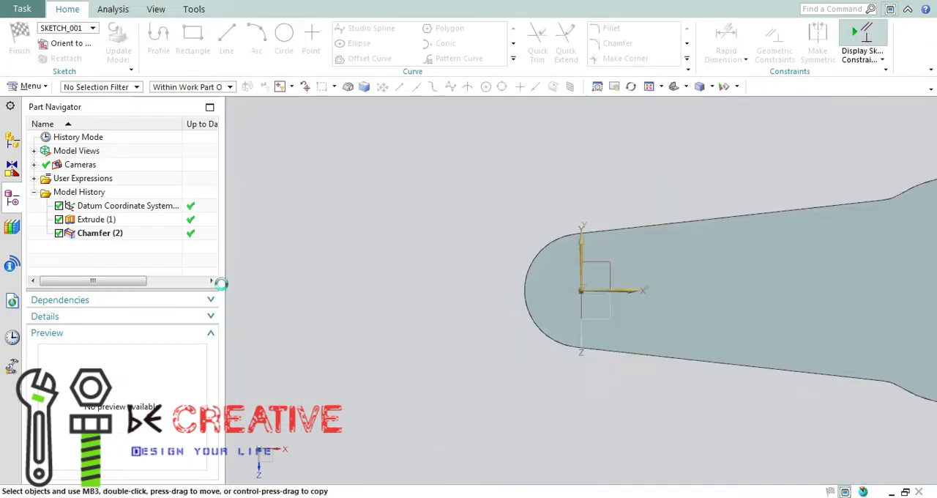
{"action": "left_click_drag", "start_coordinate": [167, 11], "coordinate": [94, 174]}
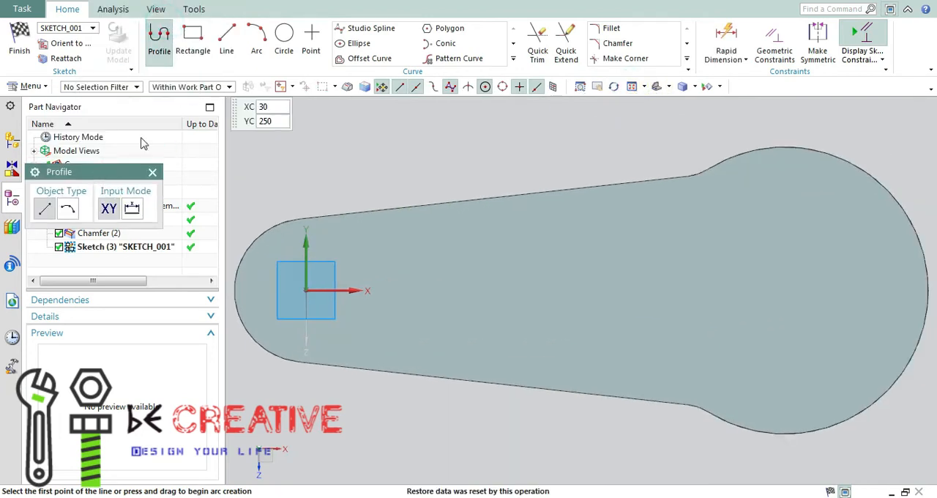
Draw a circle about 99 mm across centred on the small end and a larger circle centred on the big end
{"action": "left_click", "coordinate": [284, 40]}
{"action": "left_click", "coordinate": [306, 292]}
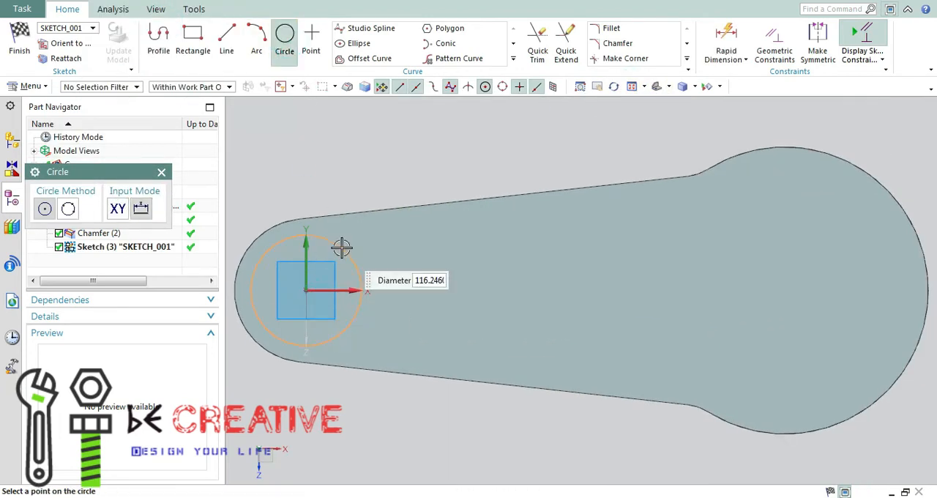
{"action": "left_click", "coordinate": [784, 291]}
{"action": "left_click", "coordinate": [854, 223]}
{"action": "key", "text": "Escape"}
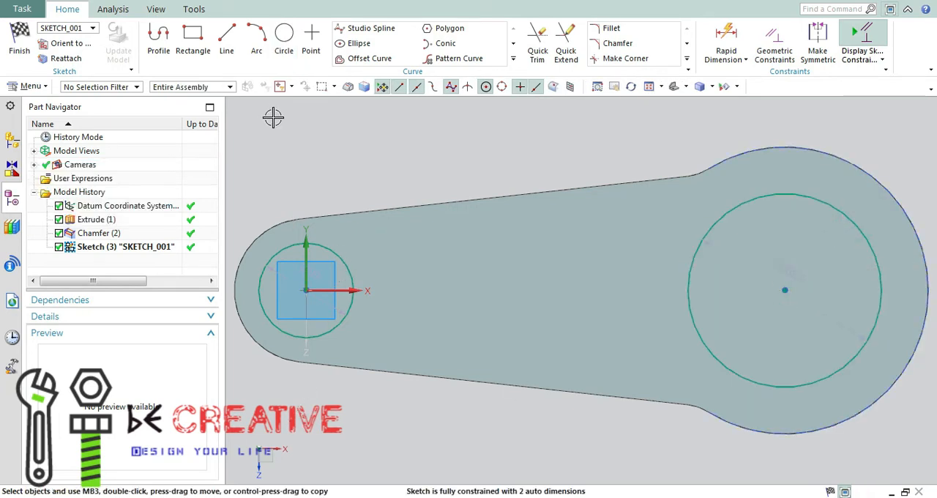
Dimension the diameter of the circle at the link's small end
{"action": "key", "text": "d"}
{"action": "left_click", "coordinate": [339, 256]}
{"action": "left_click", "coordinate": [410, 164]}
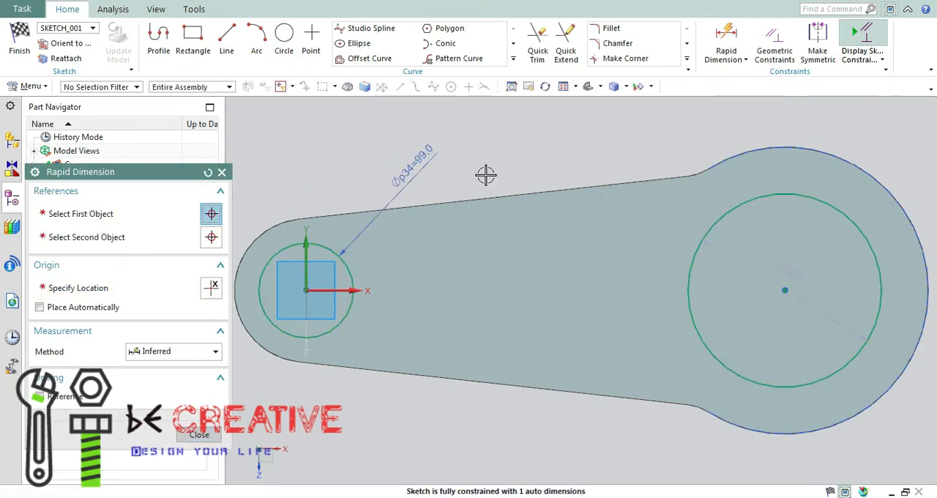
Set the diameters of the small-end circle to 100 mm and the big-end circle to 150 mm
{"action": "key", "text": "Return"}
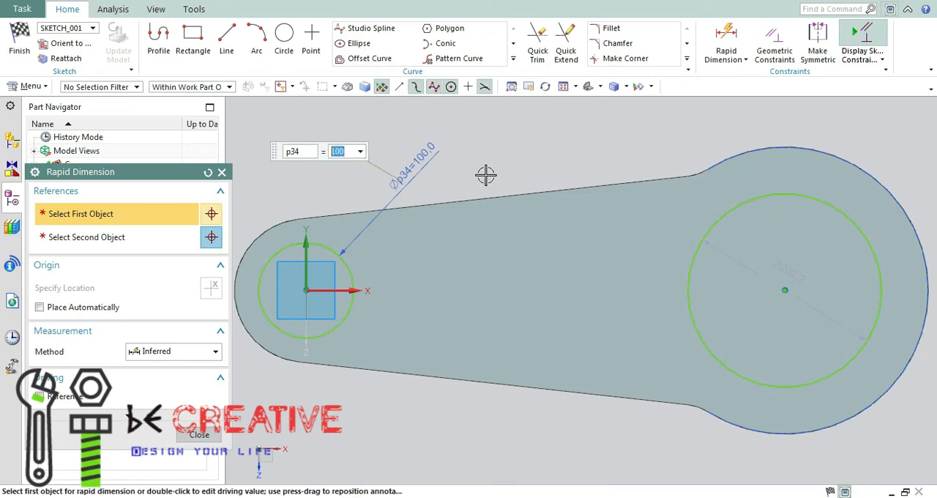
{"action": "left_click", "coordinate": [770, 201]}
{"action": "left_click", "coordinate": [670, 135]}
{"action": "type", "text": "150"}
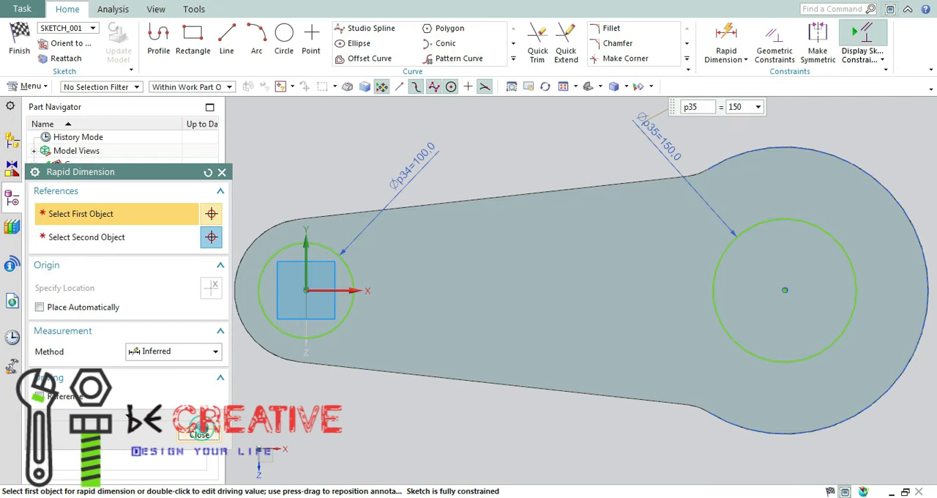
{"action": "left_click", "coordinate": [199, 434]}
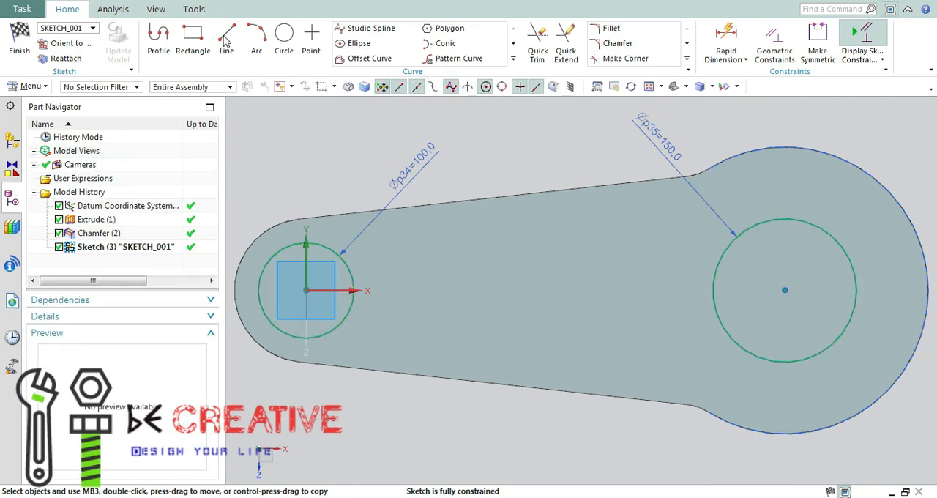
Draw a line joining the centres of the two circles and convert it to a reference line
{"action": "left_click", "coordinate": [230, 42]}
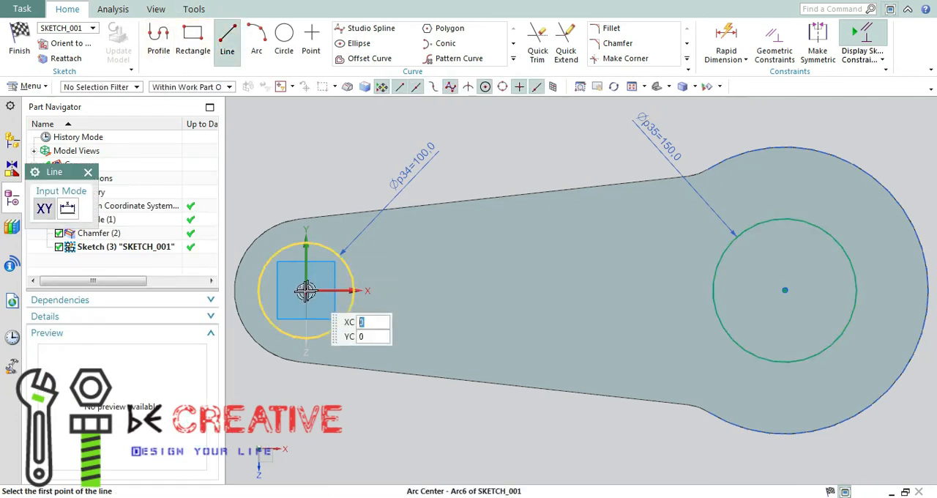
{"action": "left_click", "coordinate": [311, 290]}
{"action": "left_click", "coordinate": [785, 290]}
{"action": "key", "text": "Escape"}
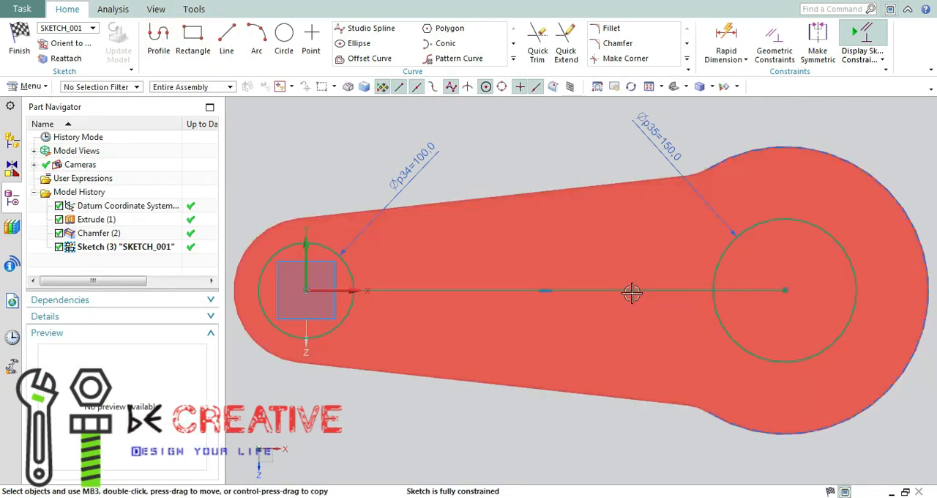
{"action": "right_click", "coordinate": [637, 290]}
{"action": "left_click", "coordinate": [677, 134]}
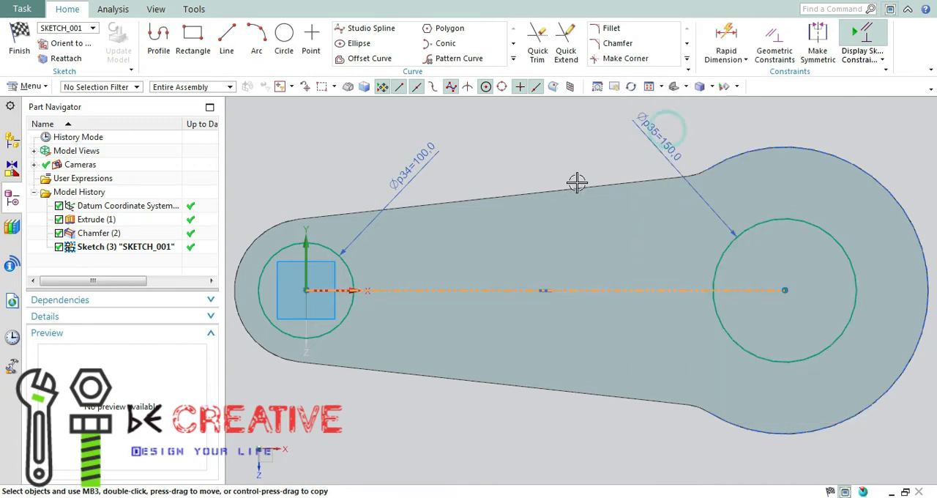
Draw a rectangle about 163 by 111 mm from its centre on the reference line between the two circles
{"action": "left_click", "coordinate": [195, 42]}
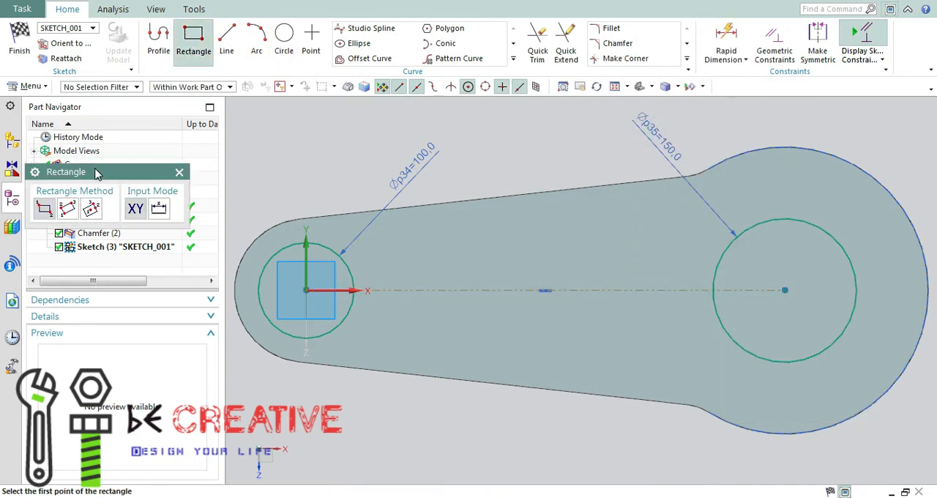
{"action": "left_click", "coordinate": [91, 209]}
{"action": "left_click", "coordinate": [526, 290]}
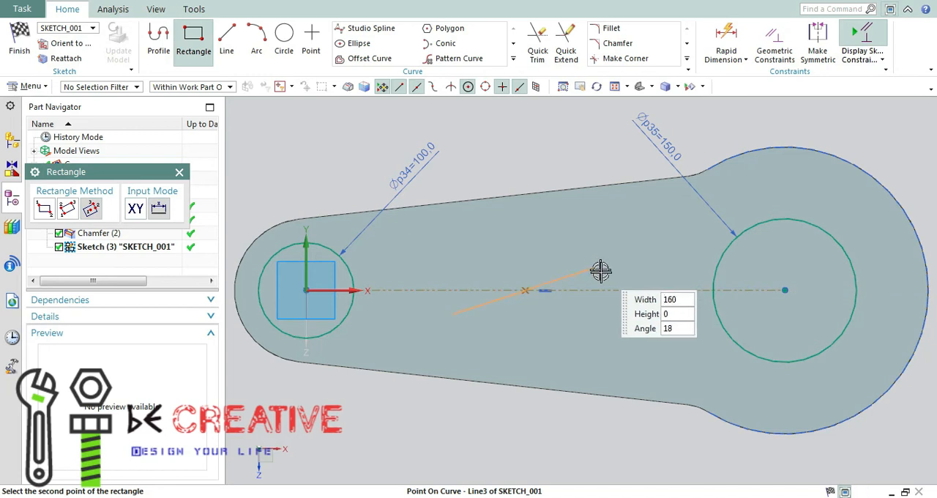
{"action": "left_click", "coordinate": [601, 237]}
{"action": "key", "text": "Escape"}
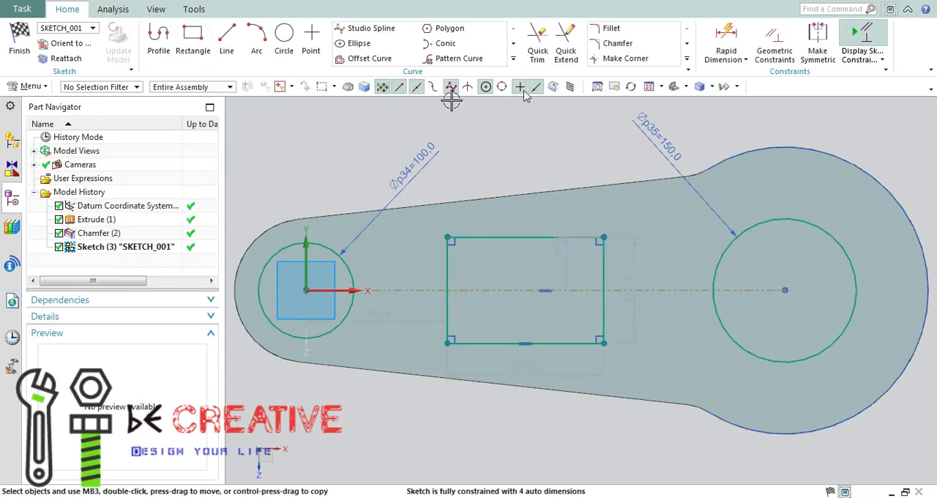
Dimension the distance from the small circle's centre to the rectangle's nearer vertical side as 240 mm
{"action": "left_click", "coordinate": [306, 290]}
{"action": "left_click", "coordinate": [448, 271]}
{"action": "left_click", "coordinate": [377, 149]}
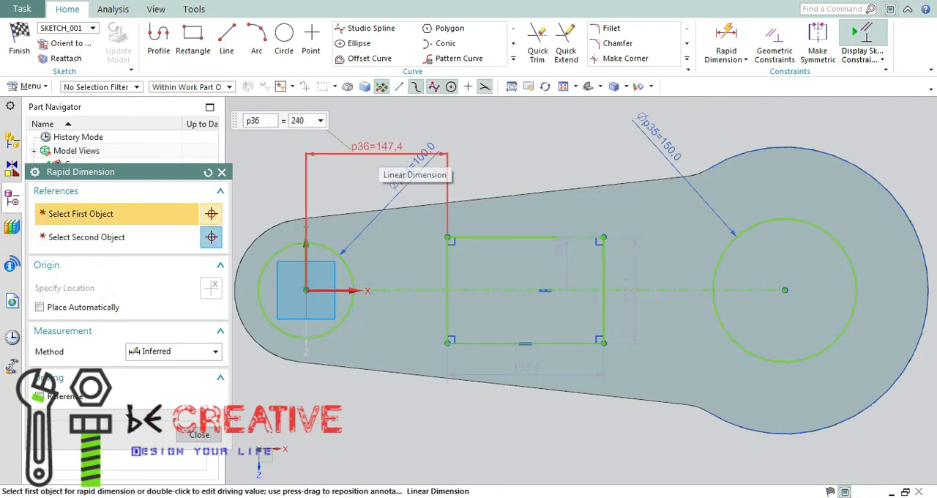
{"action": "key", "text": "Return"}
{"action": "left_click", "coordinate": [202, 435]}
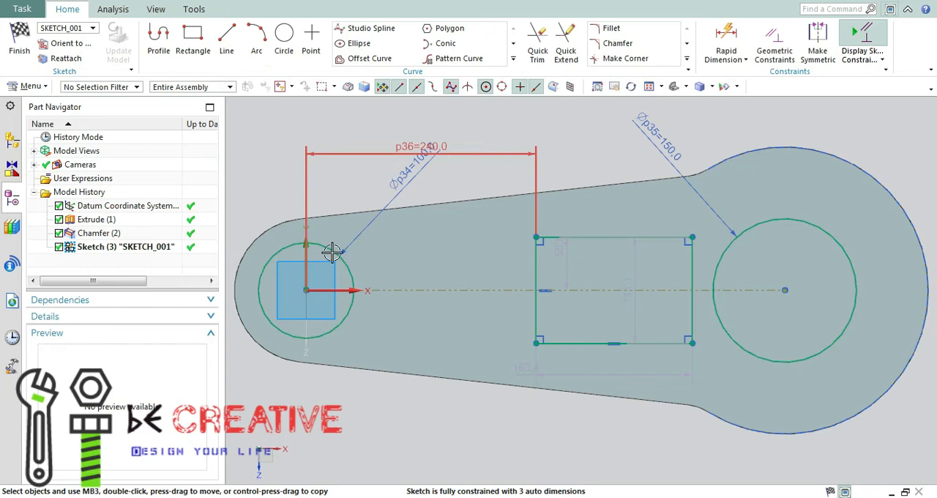
Make the rectangle's horizontal and vertical sides equal in length with an Equal Length constraint
{"action": "key", "text": "c"}
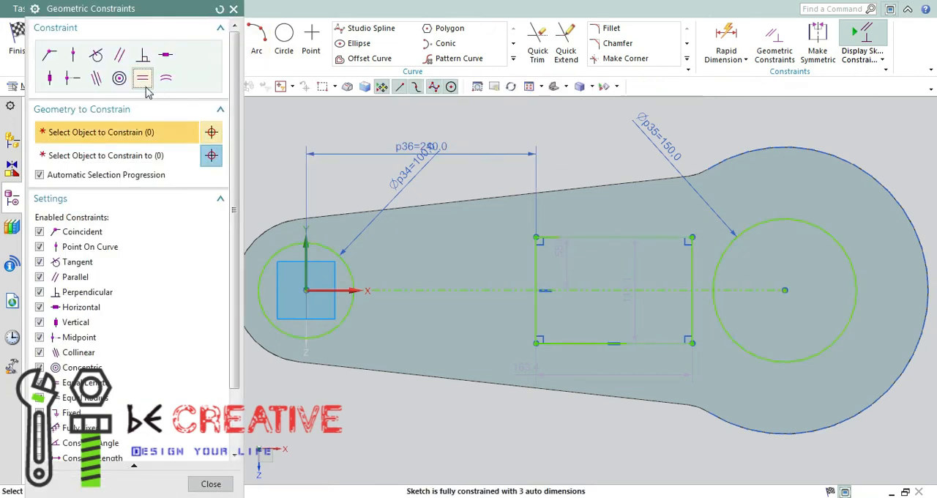
{"action": "left_click", "coordinate": [626, 342]}
{"action": "left_click", "coordinate": [538, 268]}
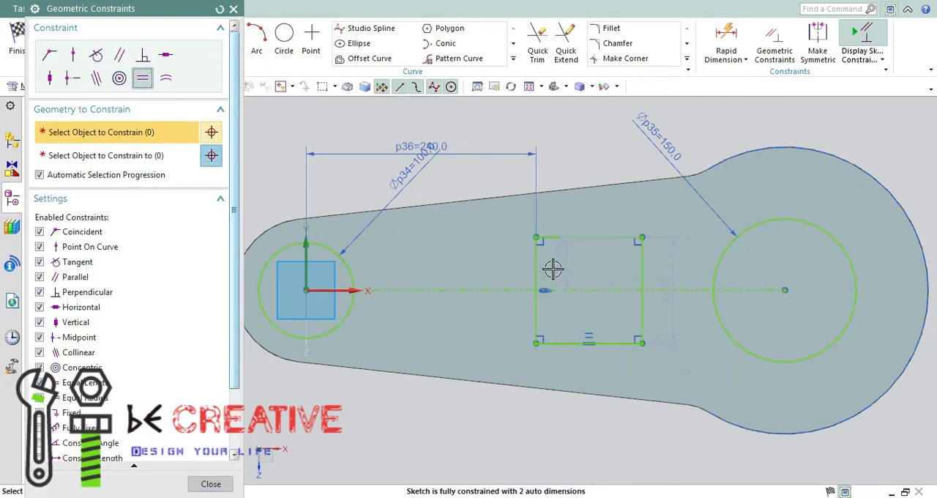
{"action": "left_click", "coordinate": [227, 483]}
Dimension the width of the square as 80 mm
{"action": "key", "text": "d"}
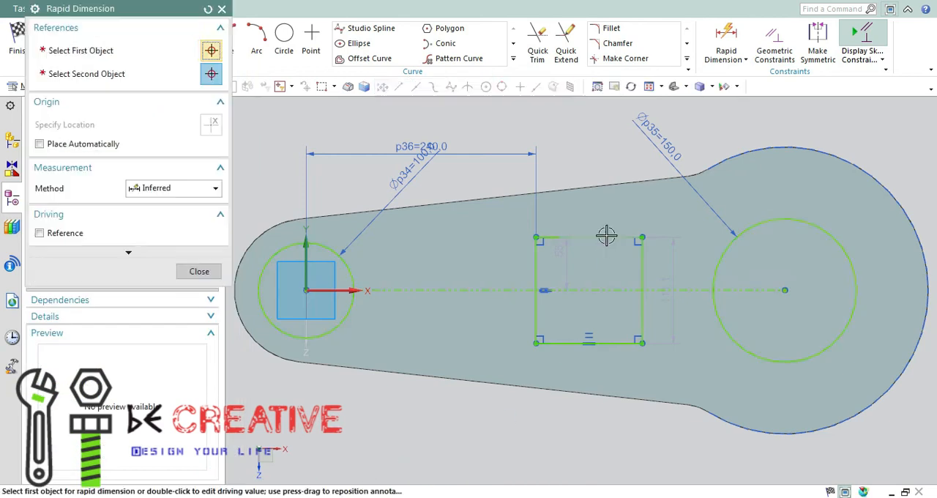
{"action": "left_click", "coordinate": [607, 237]}
{"action": "left_click", "coordinate": [607, 149]}
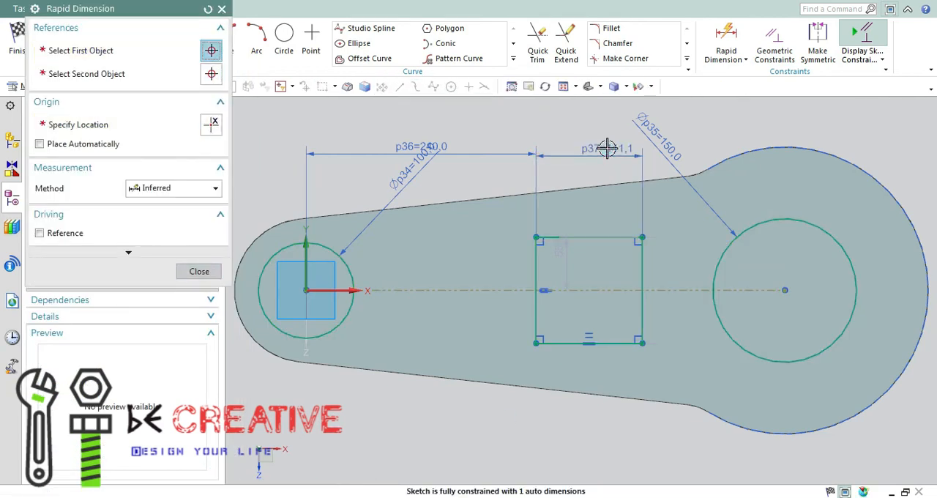
{"action": "type", "text": "80"}
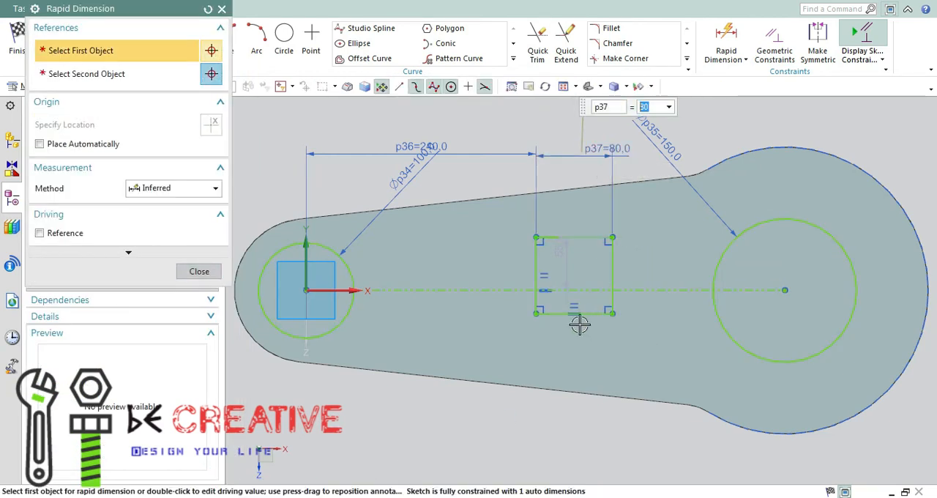
Set the distance from the square's upper edge to the reference line to 40 mm
{"action": "scroll", "coordinate": [565, 283], "scroll_direction": "up", "scroll_amount": 4}
{"action": "left_click", "coordinate": [554, 203]}
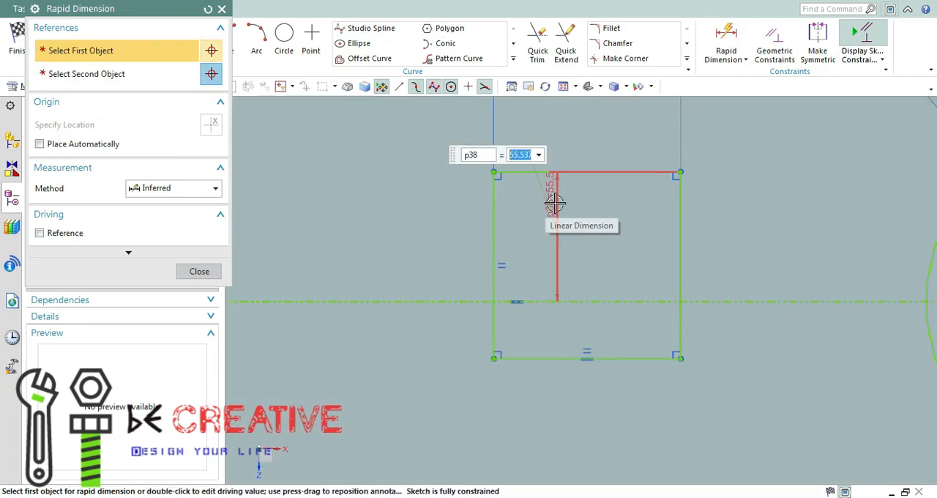
{"action": "type", "text": "40"}
{"action": "key", "text": "Return"}
{"action": "left_click", "coordinate": [199, 271]}
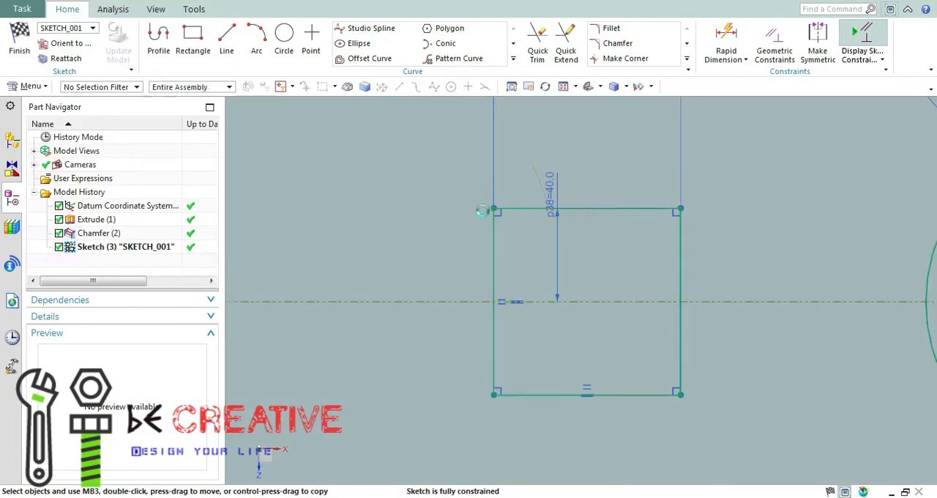
{"action": "left_click", "coordinate": [652, 85]}
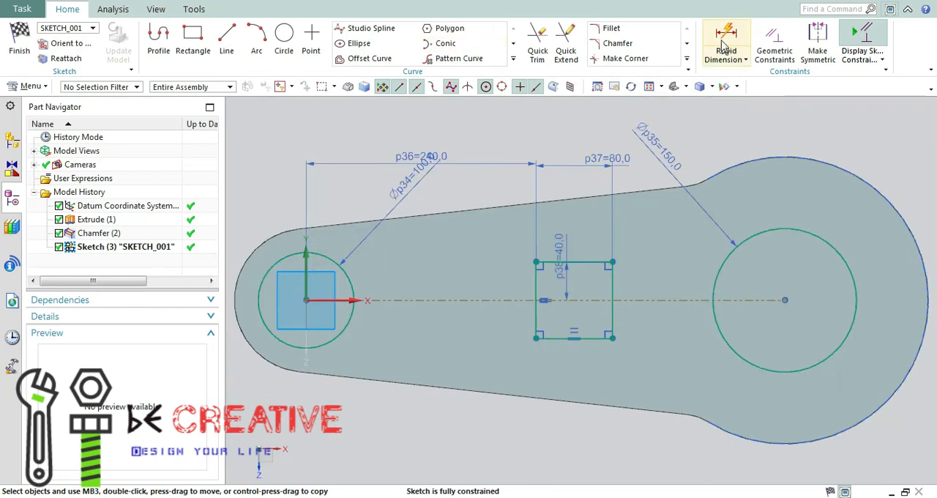
Fillet all four corners of the square with a 20 mm radius
{"action": "left_click", "coordinate": [611, 28]}
{"action": "scroll", "coordinate": [542, 267], "scroll_direction": "up", "scroll_amount": 3}
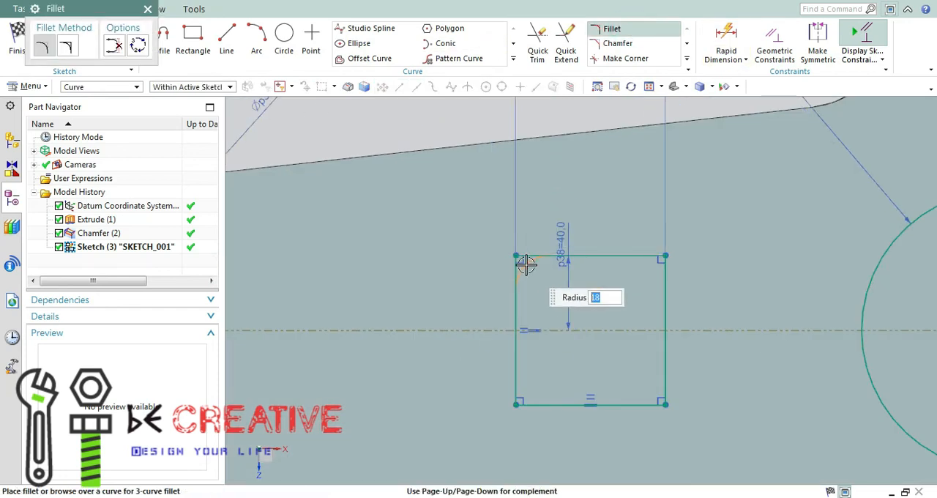
{"action": "left_click", "coordinate": [526, 264]}
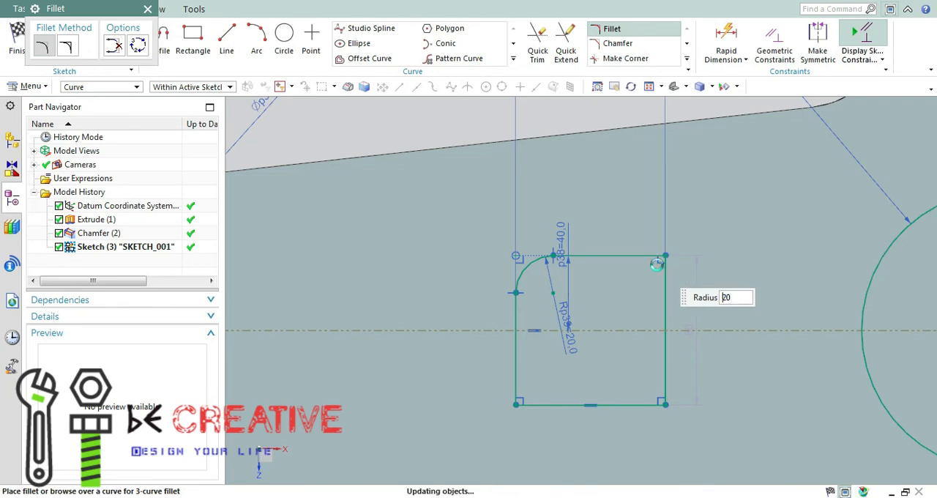
{"action": "left_click", "coordinate": [657, 264]}
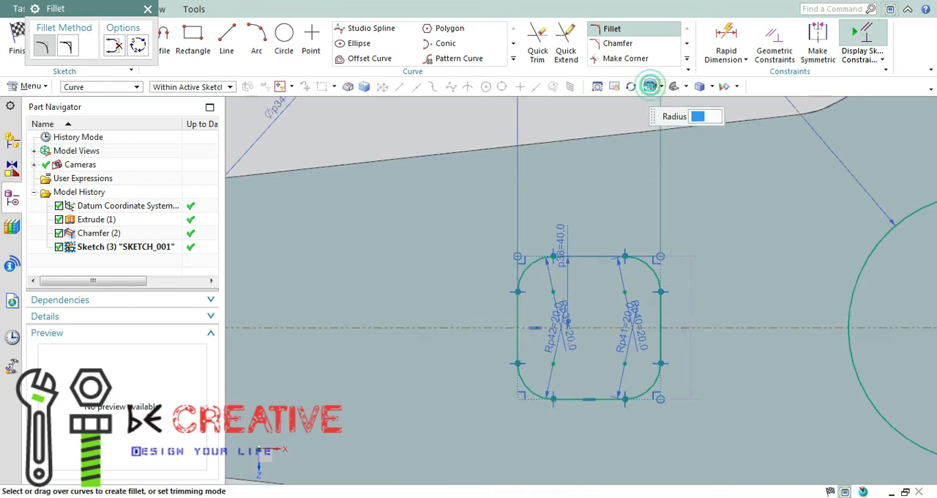
{"action": "left_click", "coordinate": [650, 86]}
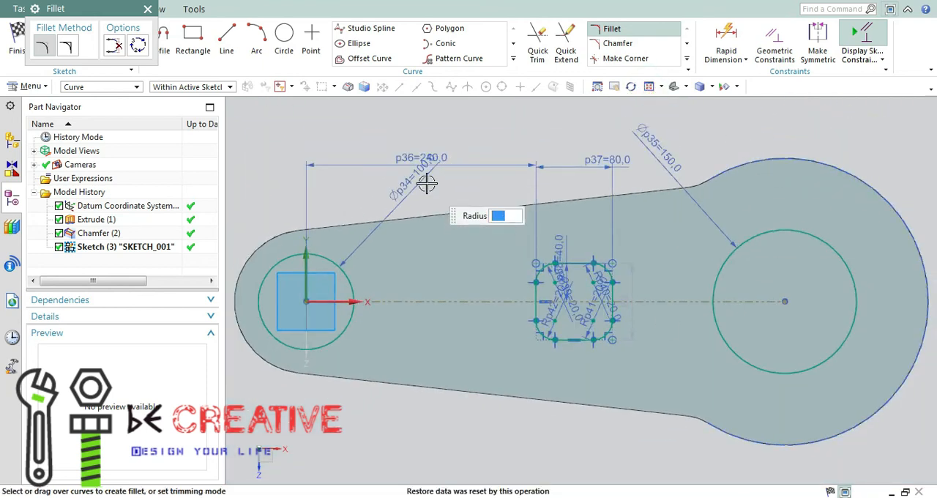
{"action": "key", "text": "Escape"}
Move the 100 mm diameter label clear and set the distance from the small circle's centre to the square to 250 mm
{"action": "left_click_drag", "start_coordinate": [416, 184], "coordinate": [412, 212]}
{"action": "double_click", "coordinate": [438, 158]}
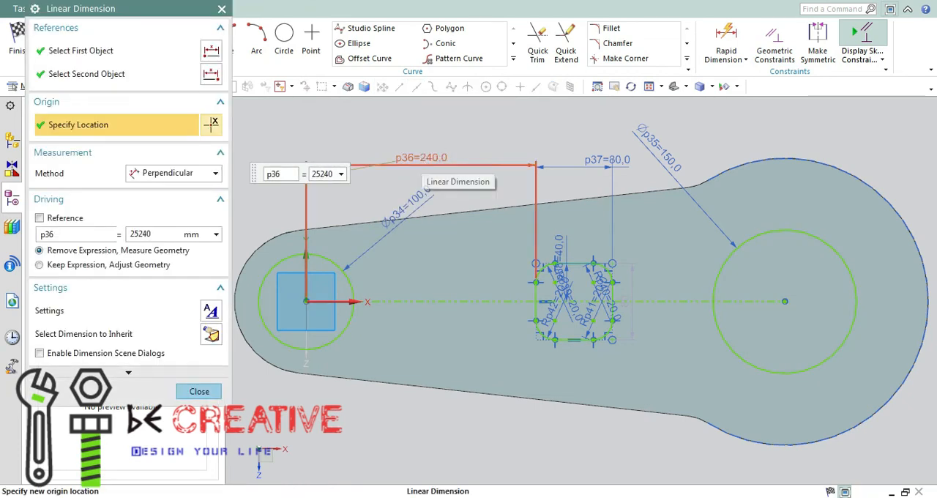
{"action": "double_click", "coordinate": [174, 234]}
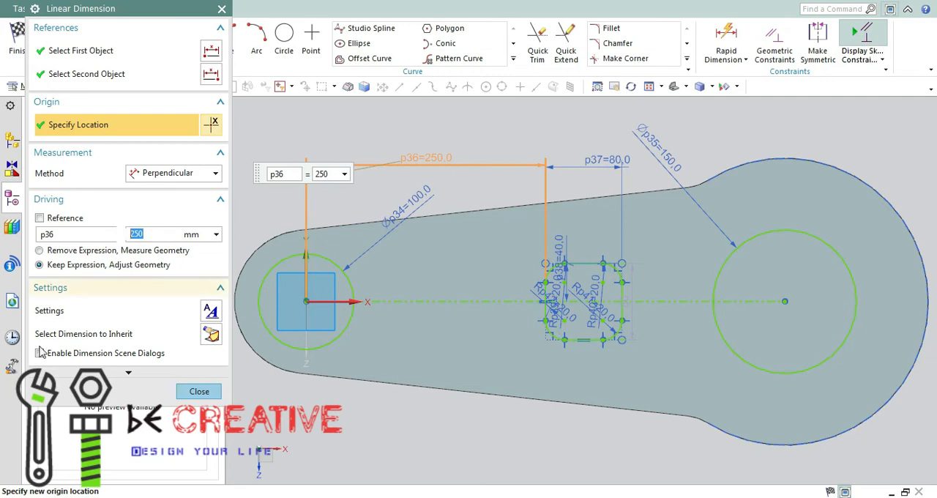
{"action": "left_click", "coordinate": [199, 391]}
Finish the sketch and extrude both circles and the rounded square 90 mm, uniting them with the link body
{"action": "middle_click_drag", "start_coordinate": [360, 159], "coordinate": [429, 152]}
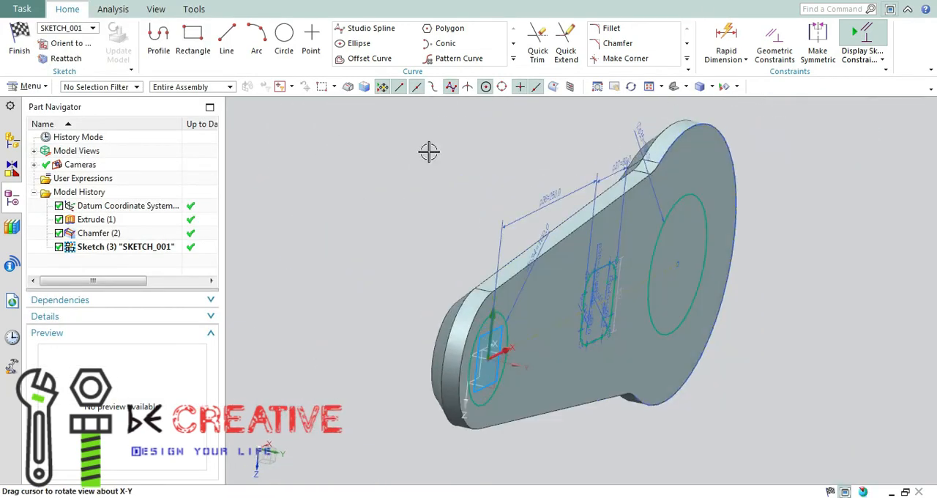
{"action": "left_click", "coordinate": [19, 50]}
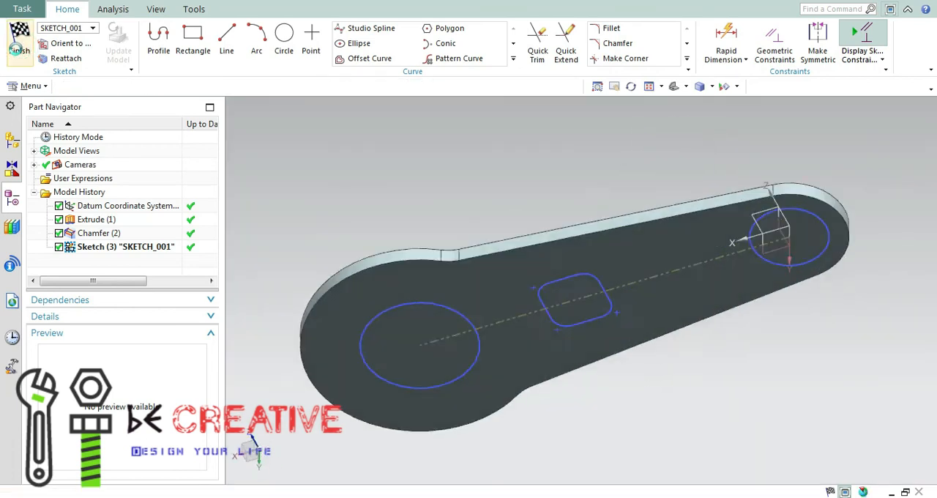
{"action": "key", "text": "x"}
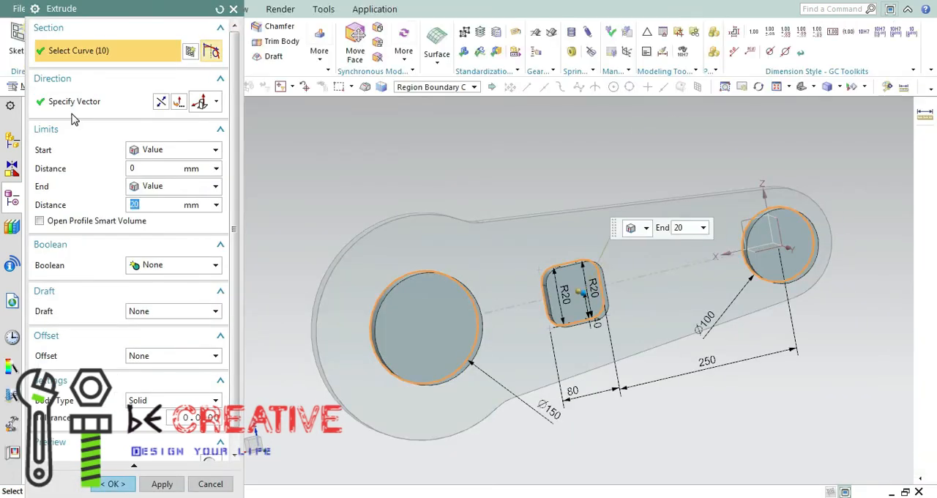
{"action": "type", "text": "90"}
{"action": "key", "text": "Return"}
{"action": "left_click", "coordinate": [196, 266]}
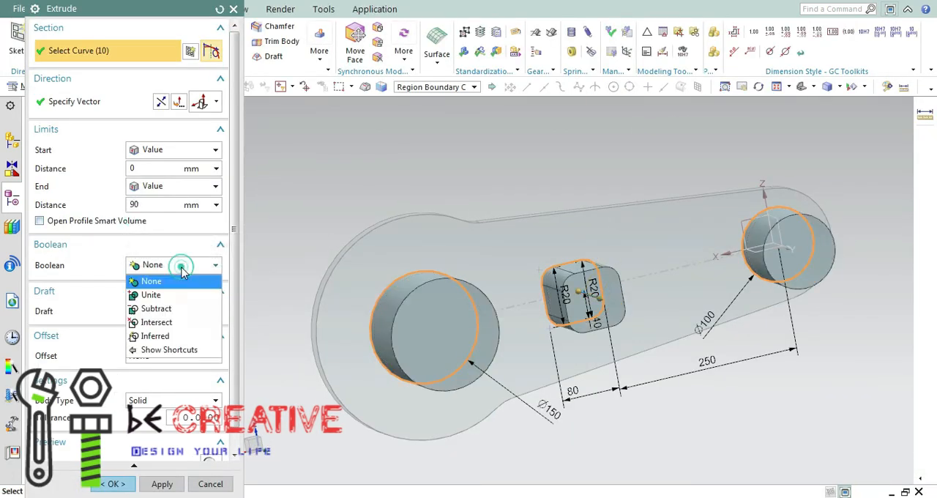
{"action": "left_click", "coordinate": [167, 287]}
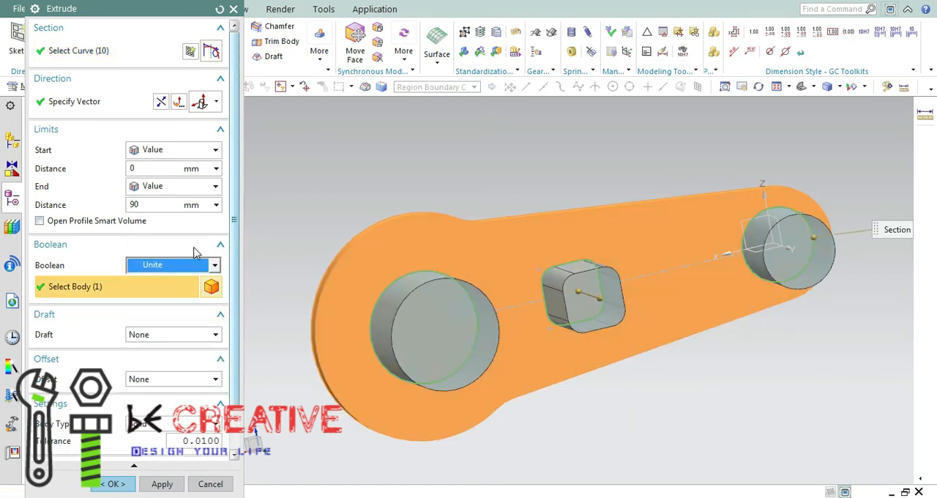
{"action": "middle_click_drag", "start_coordinate": [386, 168], "coordinate": [433, 191]}
{"action": "left_click", "coordinate": [117, 483]}
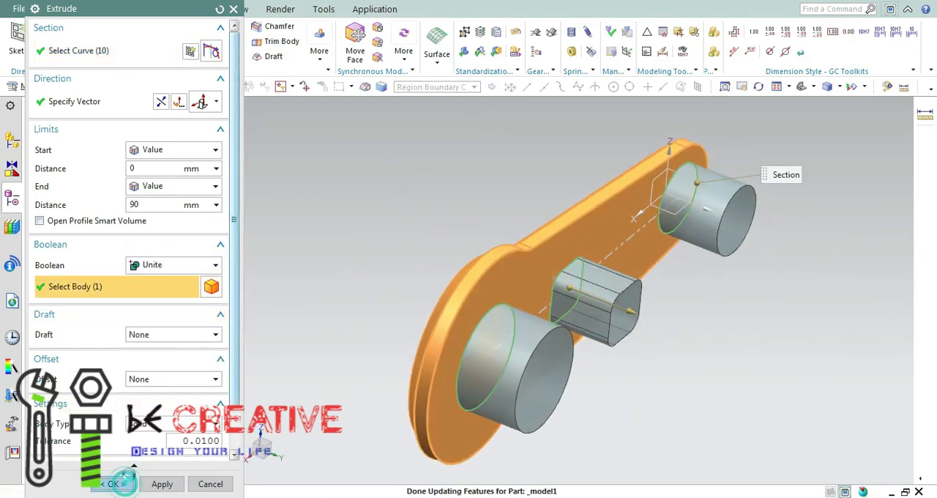
Blend the edges where the rounded square boss meets the link's face with a 20 mm radius
{"action": "mouse_move", "coordinate": [385, 263]}
{"action": "middle_mouse_down"}
{"action": "mouse_move", "coordinate": [390, 257]}
{"action": "mouse_move", "coordinate": [366, 262]}
{"action": "middle_mouse_up"}
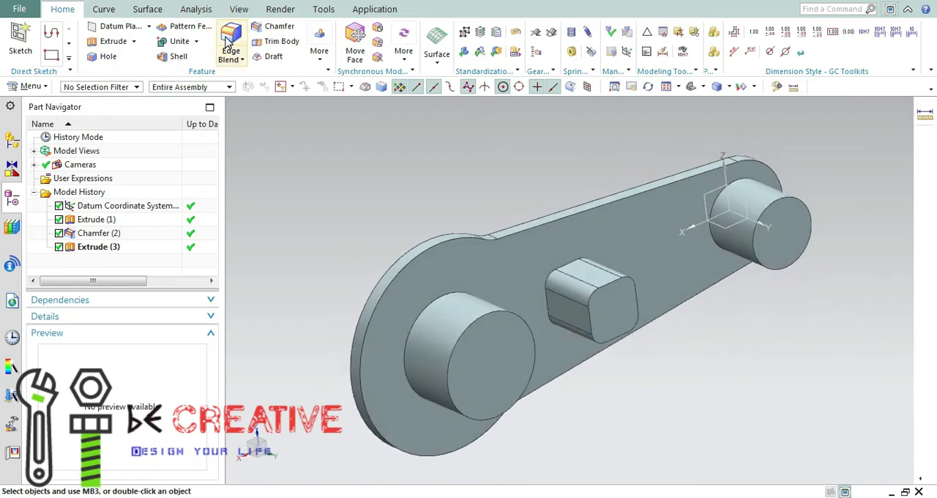
{"action": "left_click", "coordinate": [231, 43]}
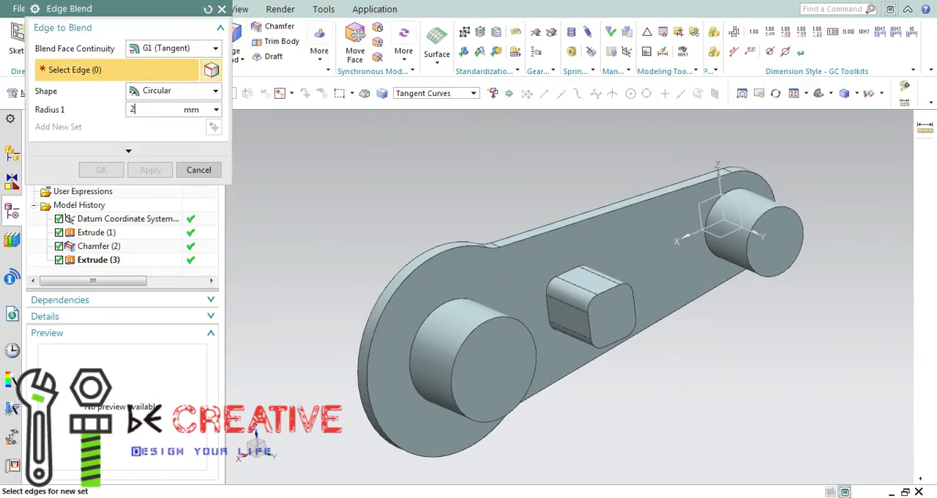
{"action": "left_click", "coordinate": [573, 273]}
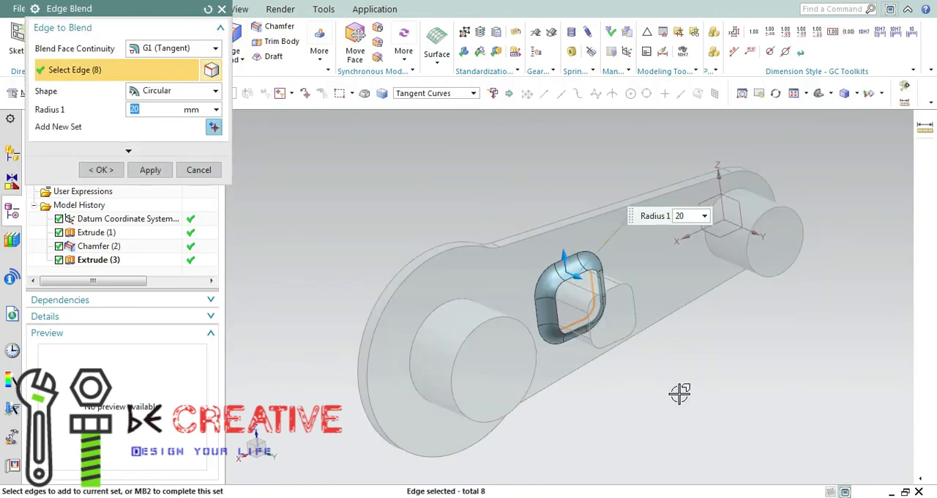
{"action": "middle_click_drag", "start_coordinate": [680, 390], "coordinate": [680, 380]}
{"action": "left_click", "coordinate": [100, 169]}
{"action": "middle_click_drag", "start_coordinate": [419, 190], "coordinate": [409, 205]}
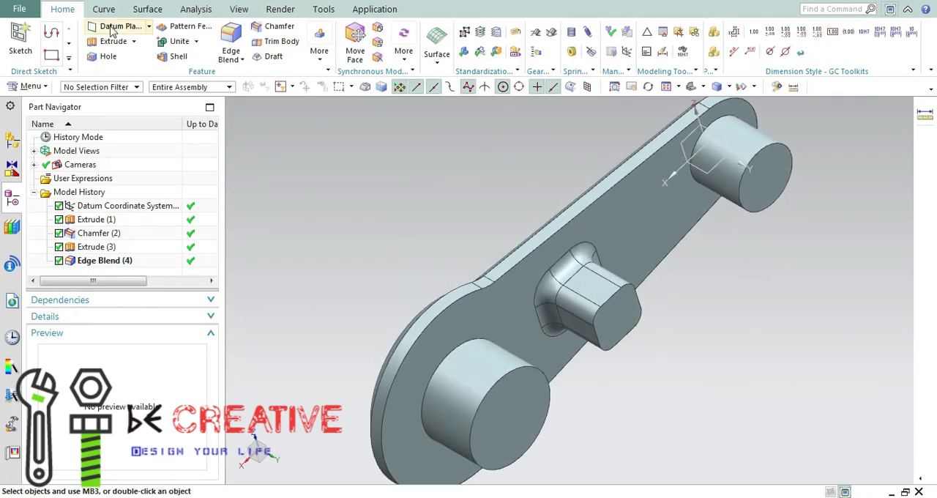
Create a bisector datum plane midway between the link's boss-side face and the parallel end face of the large cylindrical boss
{"action": "left_click", "coordinate": [157, 49]}
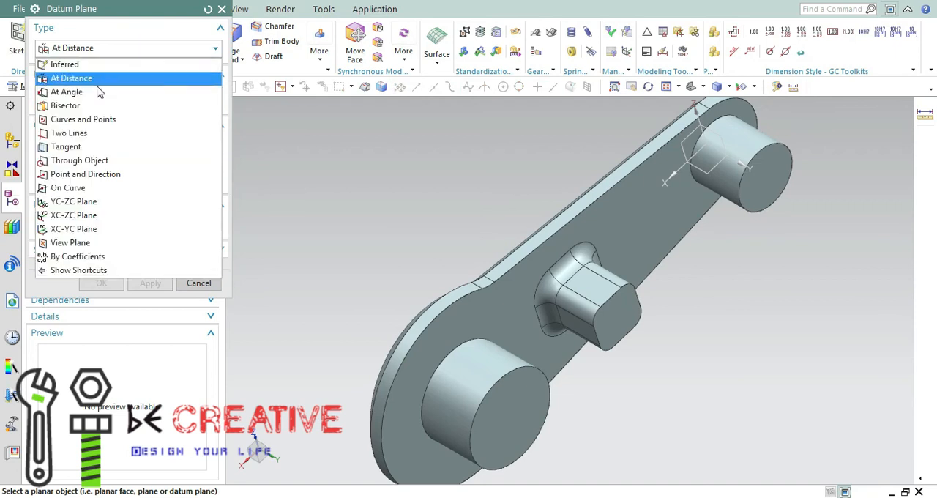
{"action": "left_click", "coordinate": [82, 101]}
{"action": "left_click", "coordinate": [514, 410]}
{"action": "left_click", "coordinate": [477, 396]}
{"action": "middle_click_drag", "start_coordinate": [477, 396], "coordinate": [766, 386]}
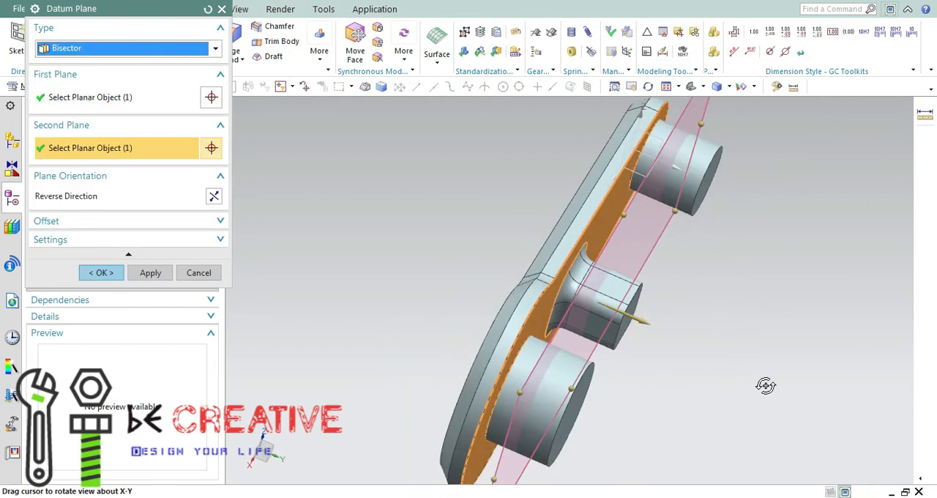
{"action": "left_click", "coordinate": [101, 272]}
Mirror the link body's Extrude (1) and Chamfer (2) features about the bisector datum plane
{"action": "left_click", "coordinate": [320, 49]}
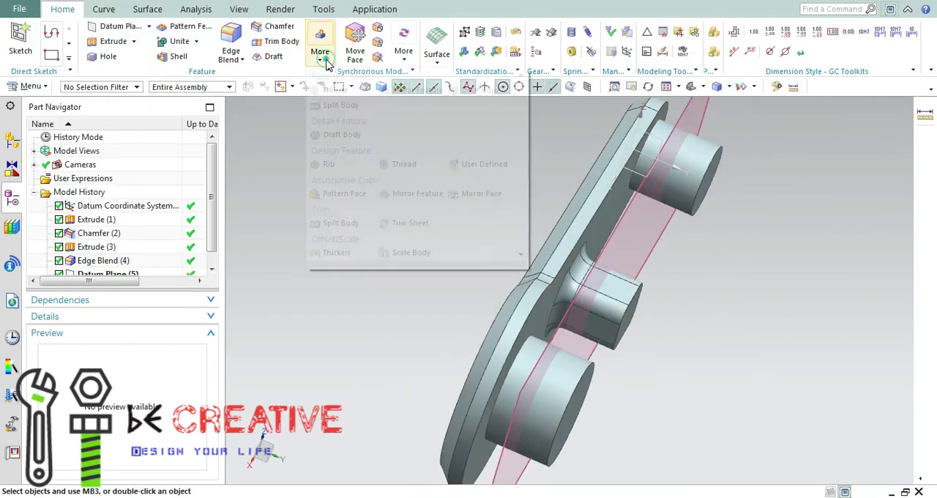
{"action": "left_click", "coordinate": [419, 90]}
{"action": "left_click", "coordinate": [157, 118]}
{"action": "left_click", "coordinate": [658, 243]}
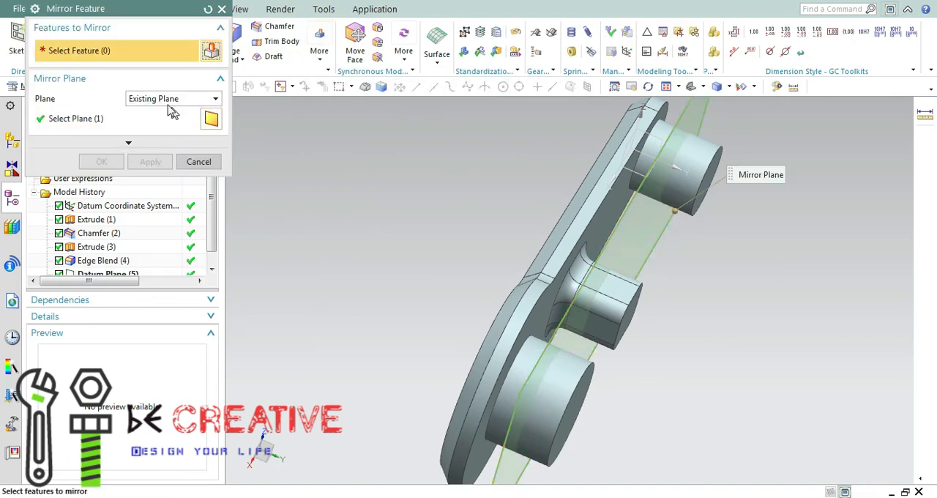
{"action": "left_click", "coordinate": [101, 222]}
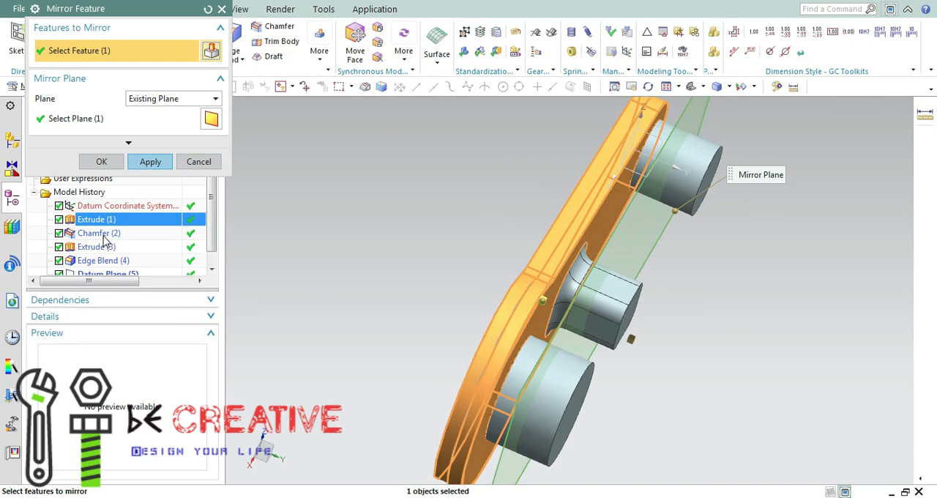
{"action": "left_click", "coordinate": [104, 234]}
{"action": "left_click", "coordinate": [150, 161]}
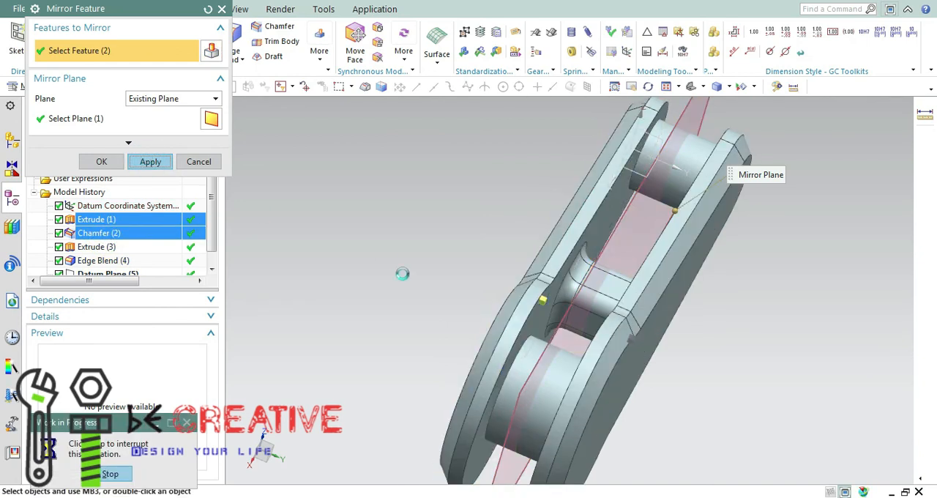
{"action": "middle_click_drag", "start_coordinate": [380, 202], "coordinate": [489, 230]}
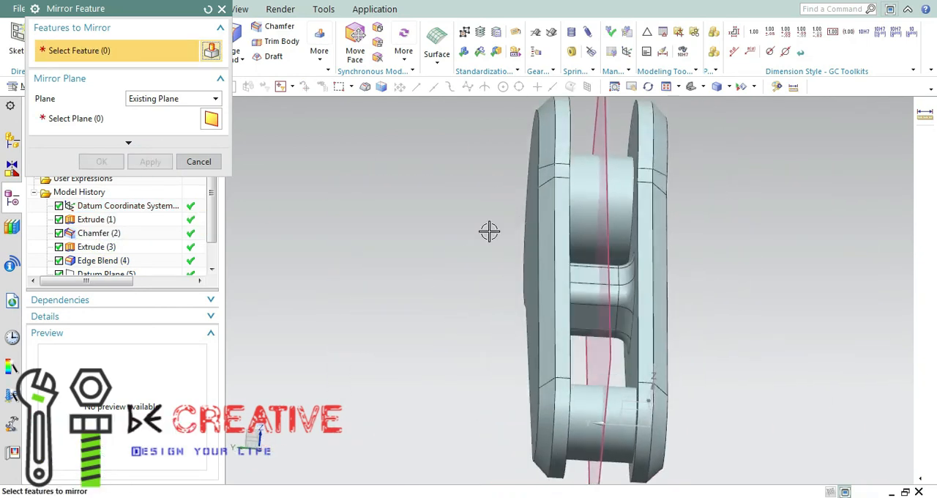
{"action": "middle_click", "coordinate": [716, 176]}
Hide all datum planes and coordinate systems in the model
{"action": "left_click", "coordinate": [748, 88]}
{"action": "left_click", "coordinate": [758, 103]}
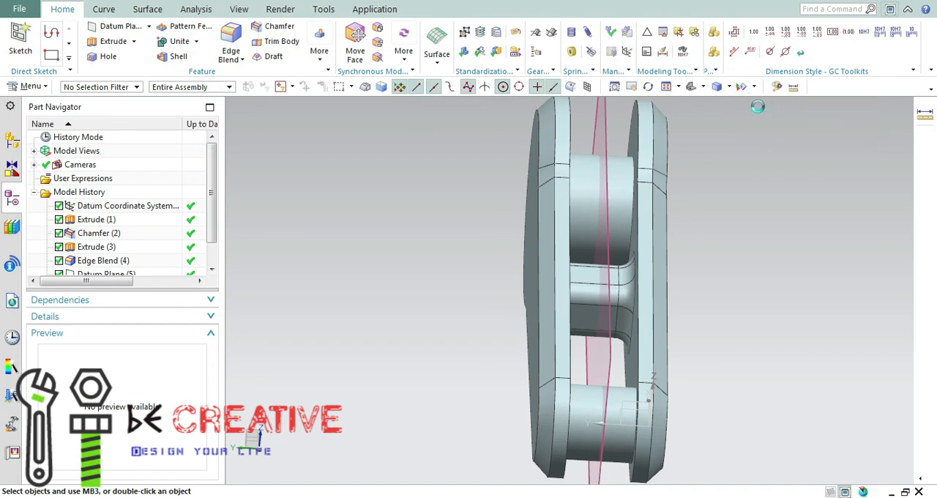
{"action": "left_click", "coordinate": [226, 154]}
{"action": "left_click", "coordinate": [226, 139]}
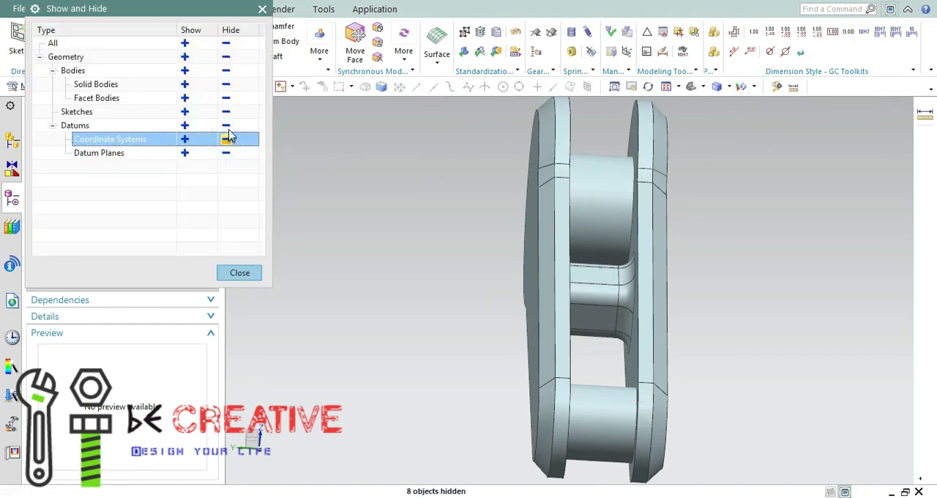
{"action": "left_click", "coordinate": [226, 125]}
{"action": "left_click", "coordinate": [239, 272]}
Set the display colour of both solid bodies to the near-white grey beside pure white in the palette
{"action": "middle_click_drag", "start_coordinate": [423, 308], "coordinate": [707, 329]}
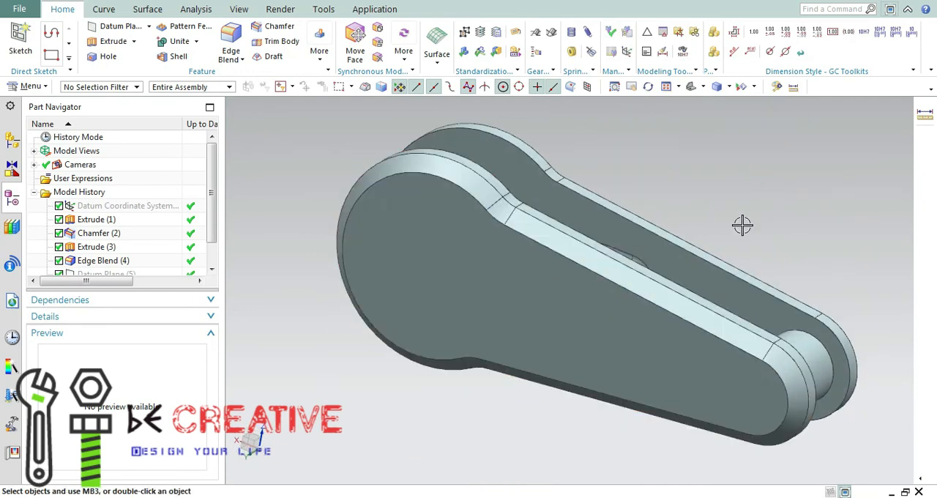
{"action": "key", "text": "ctrl+b"}
{"action": "left_click", "coordinate": [460, 268]}
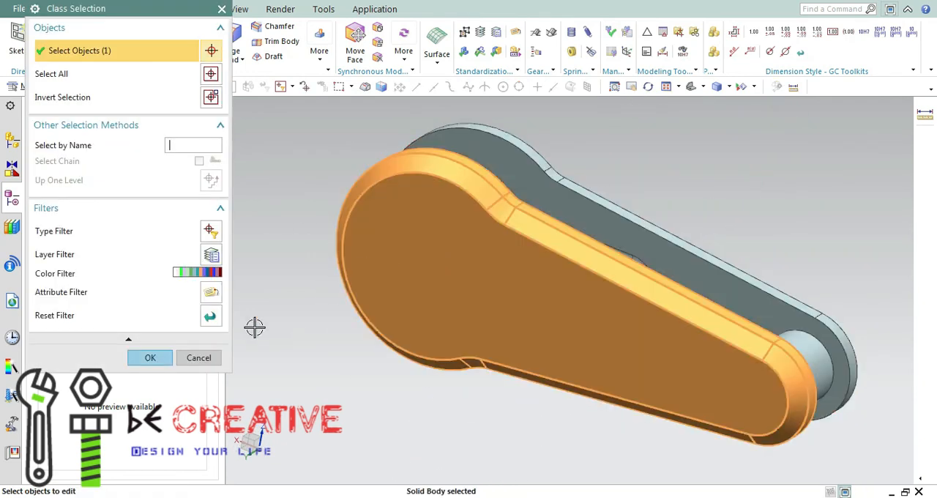
{"action": "left_click", "coordinate": [695, 267]}
{"action": "left_click", "coordinate": [204, 272]}
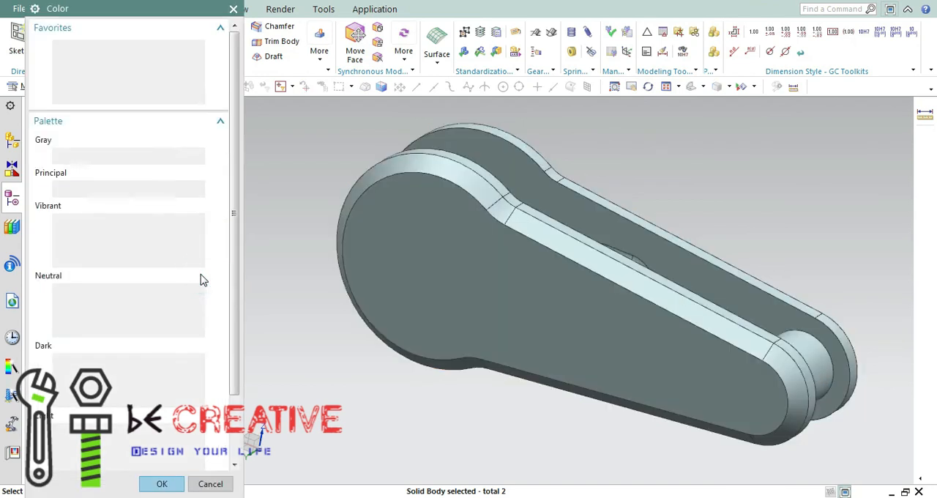
{"action": "left_click", "coordinate": [184, 99]}
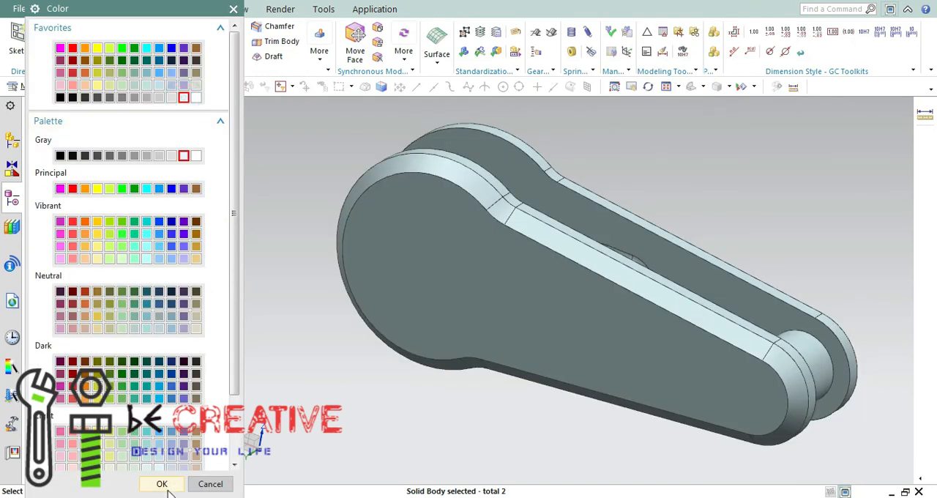
{"action": "left_click", "coordinate": [162, 484]}
{"action": "left_click", "coordinate": [153, 357]}
{"action": "left_click", "coordinate": [197, 89]}
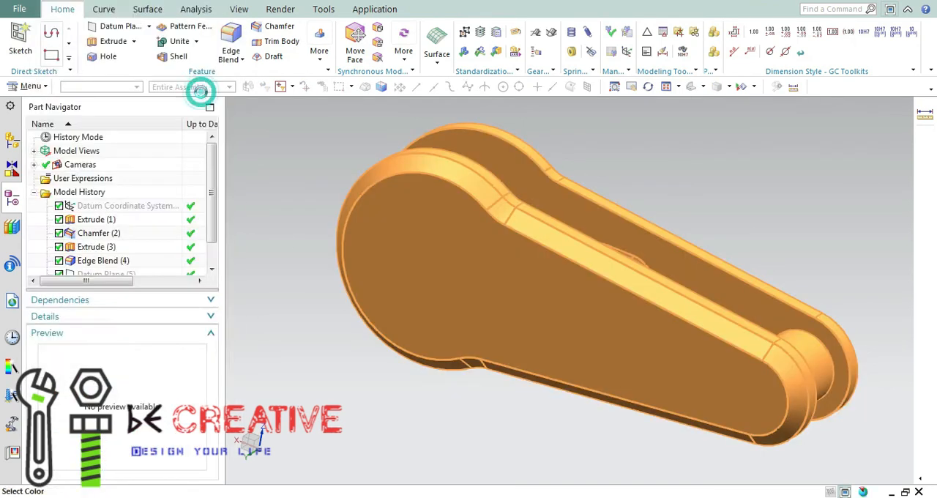
{"action": "left_click", "coordinate": [161, 484]}
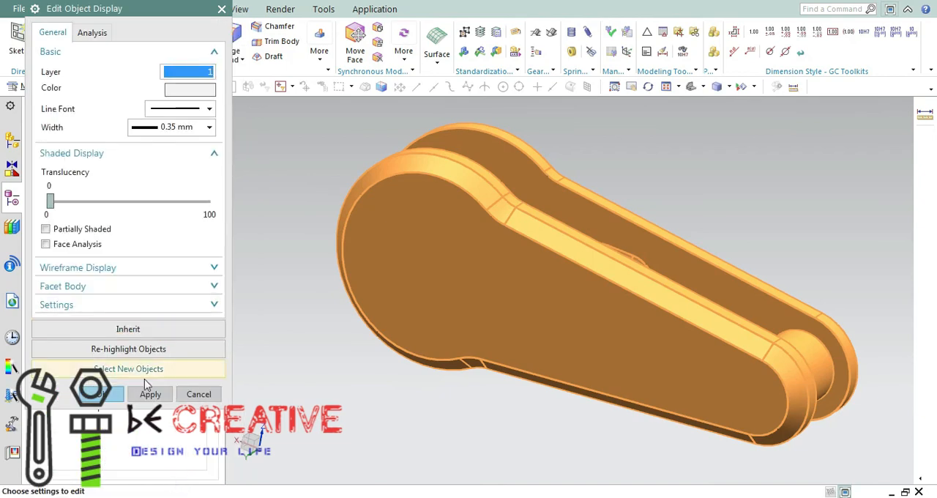
{"action": "left_click", "coordinate": [150, 393]}
{"action": "middle_click_drag", "start_coordinate": [305, 328], "coordinate": [253, 320]}
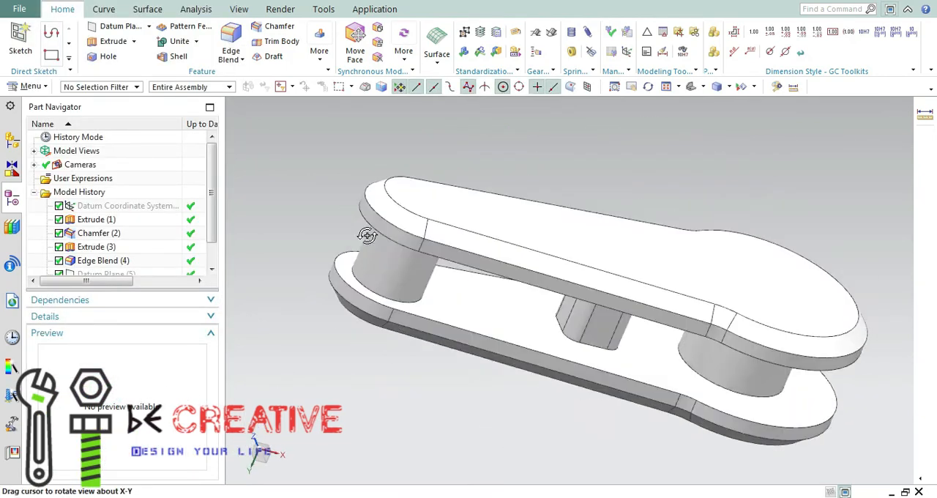